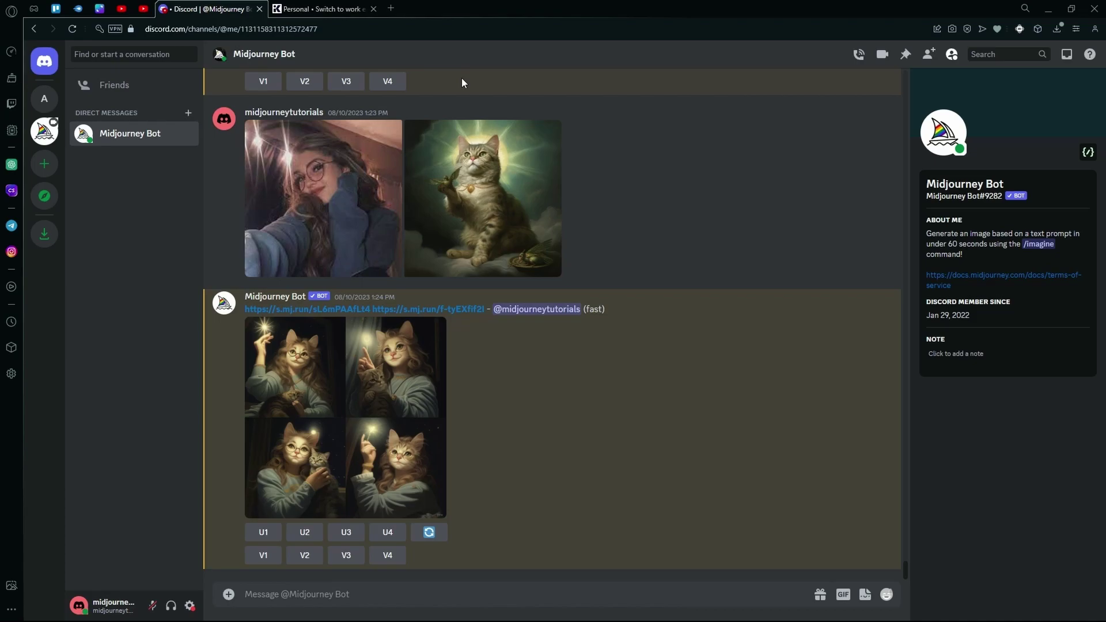
Step: Scroll through the chat, then open and dismiss the options on the cat image message
scroll(365, 240, up, 5)
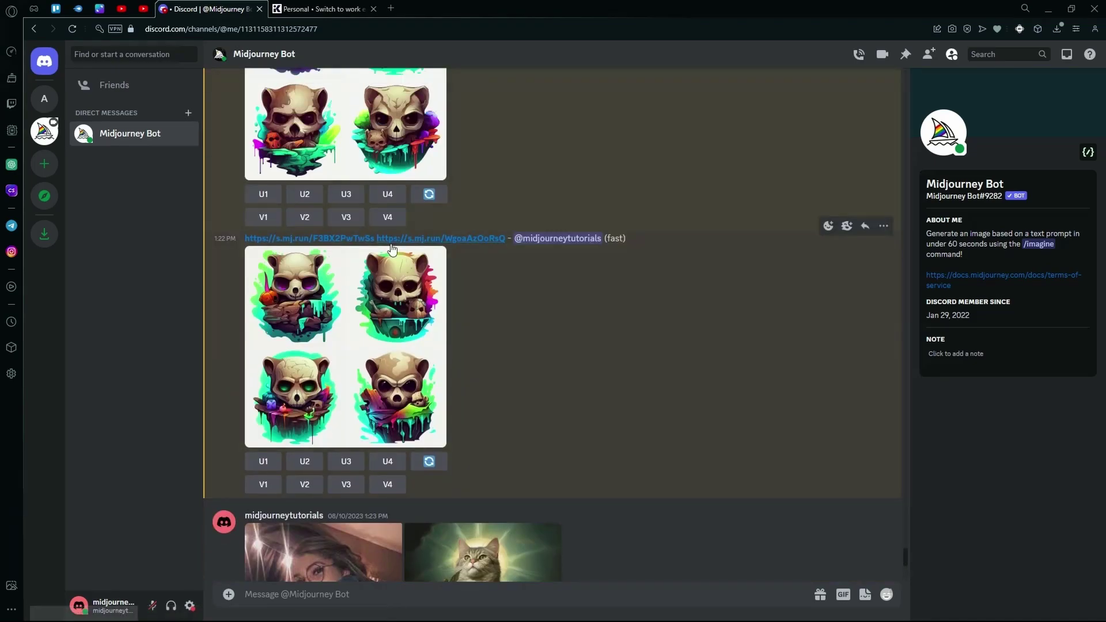
scroll(404, 259, down, 3)
right_click(427, 404)
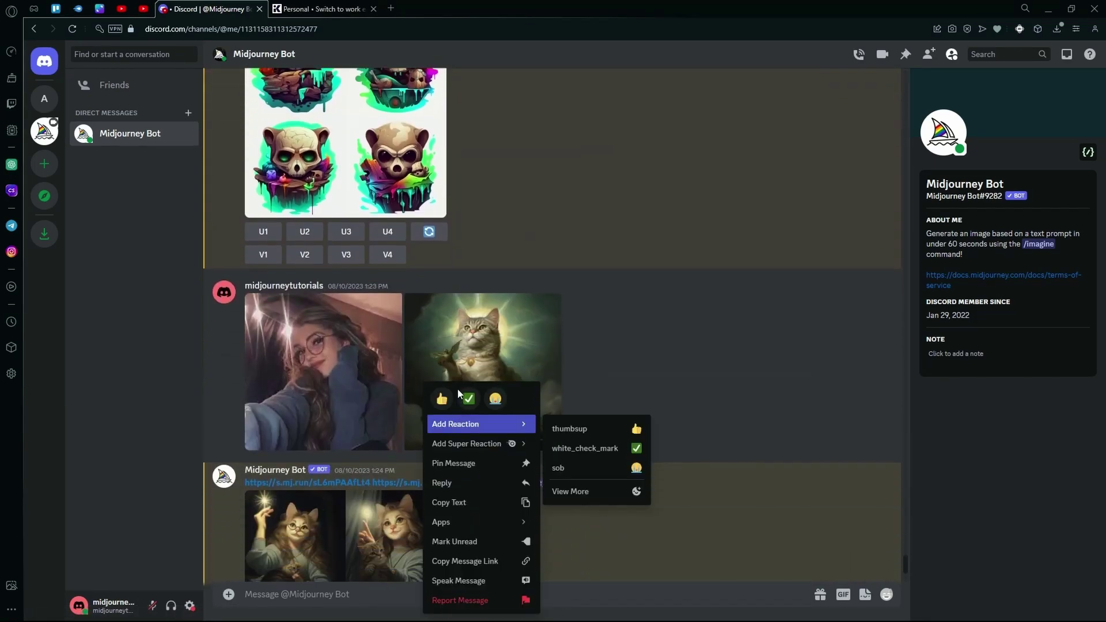
click(583, 257)
scroll(568, 466, down, 3)
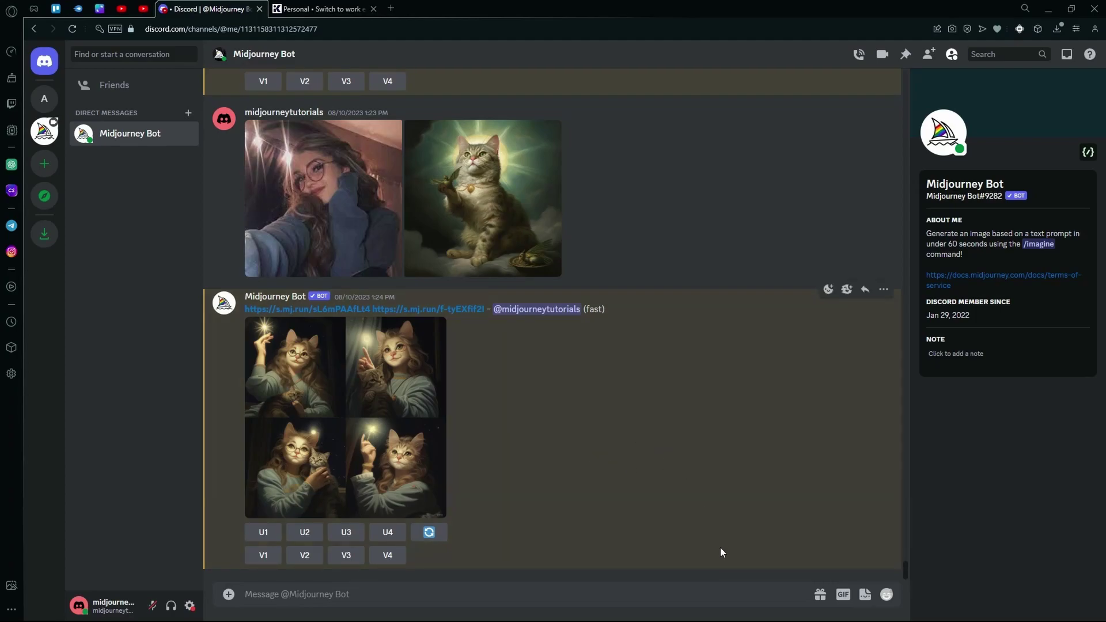
Step: Copy the saved portrait prompt from the sticky note
mouse_move(714, 619)
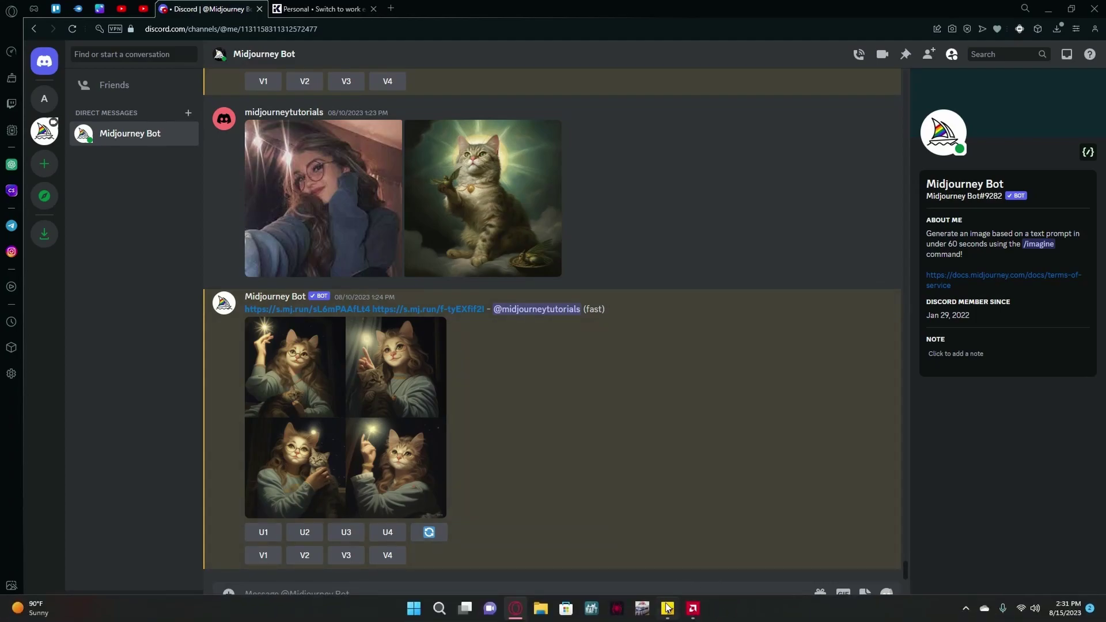
click(668, 609)
click(778, 222)
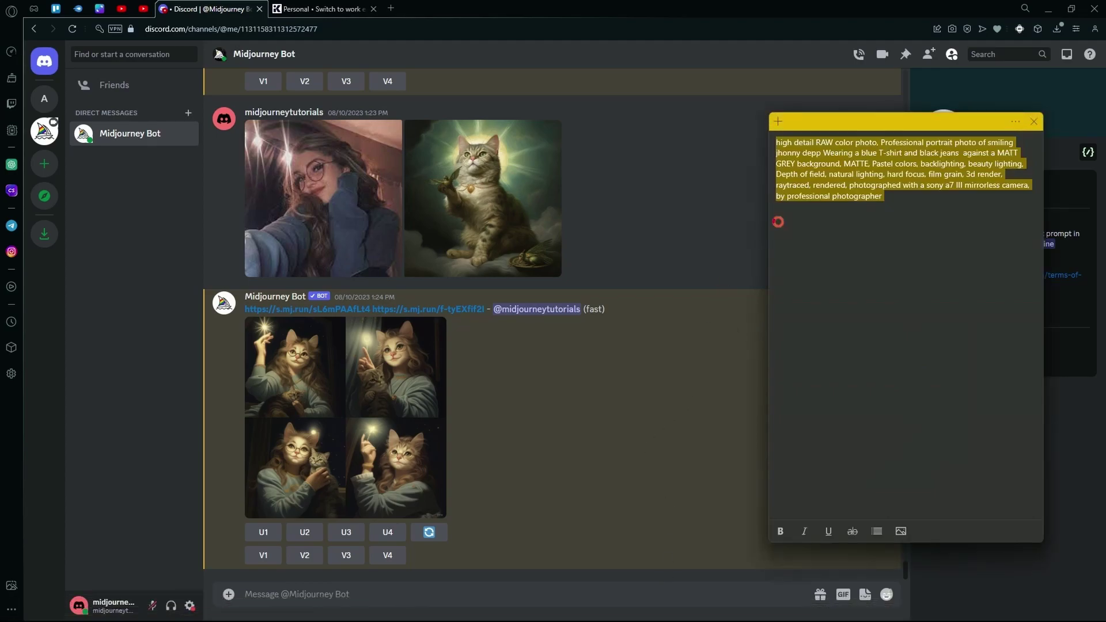
right_click(799, 149)
click(813, 157)
Step: Paste the matte grey portrait prompt into the Midjourney Bot message box and review it
click(680, 271)
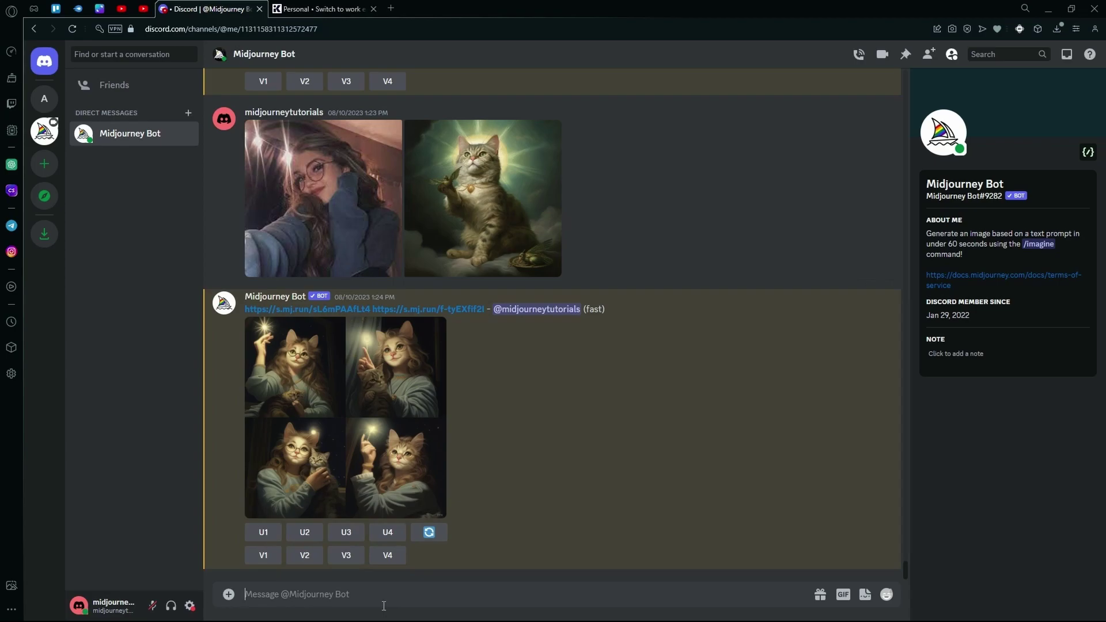
key(ctrl+v)
drag(267, 570, 554, 569)
click(548, 569)
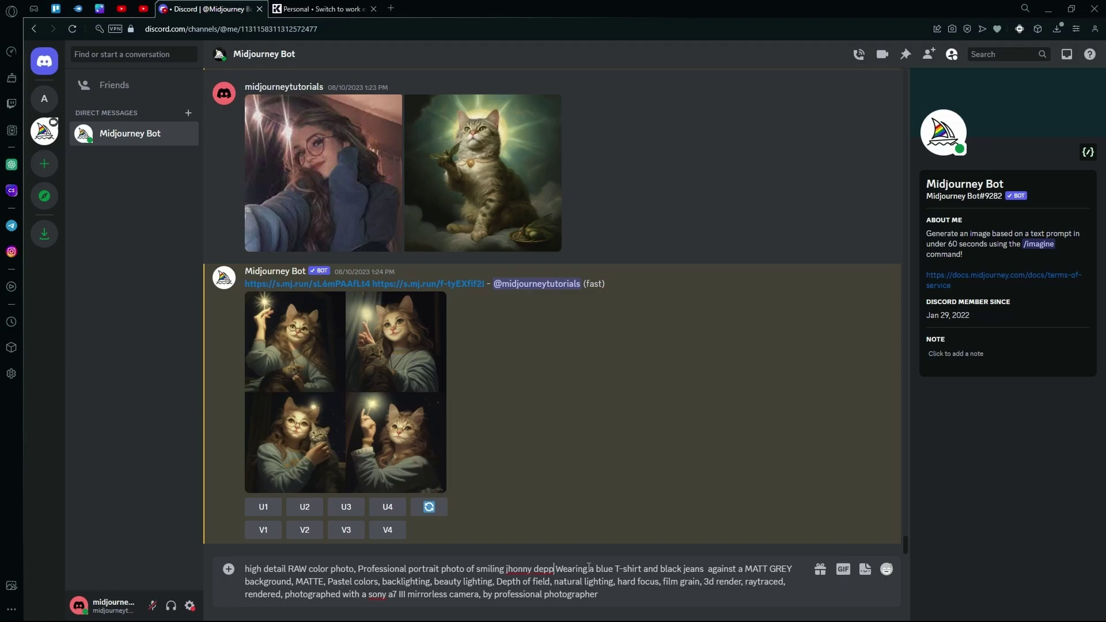
drag(634, 569, 643, 569)
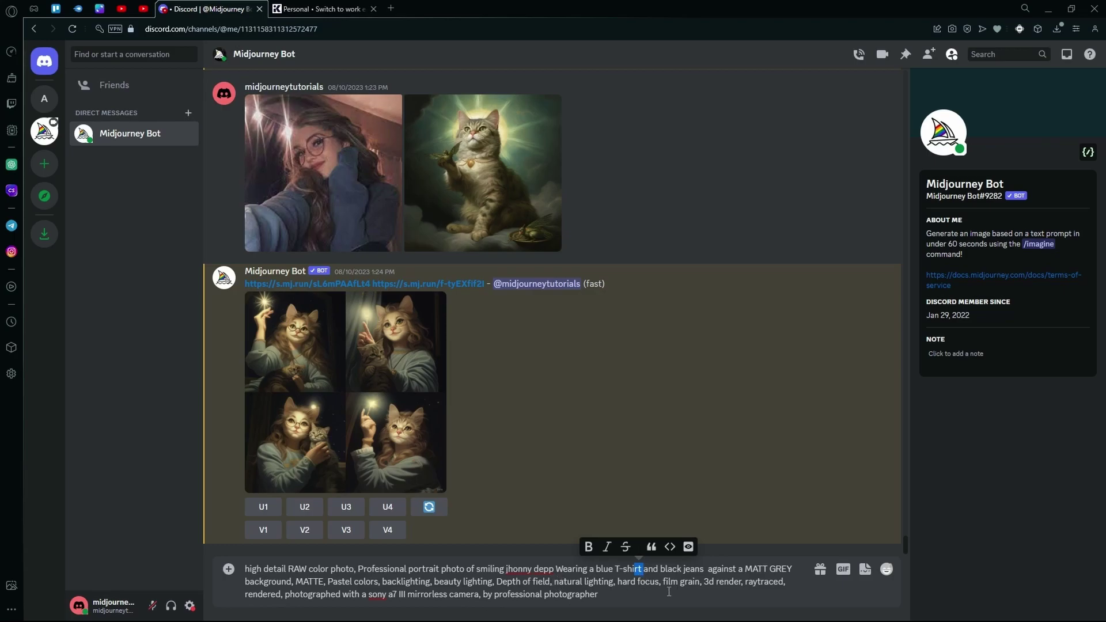
drag(724, 582, 760, 579)
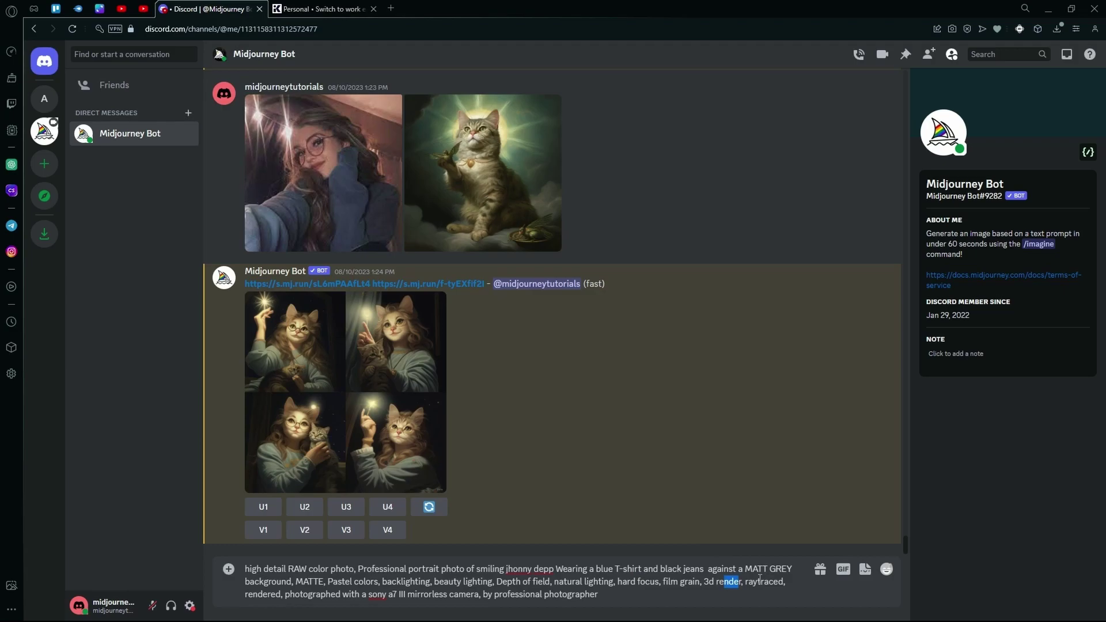
click(326, 595)
drag(621, 598, 249, 552)
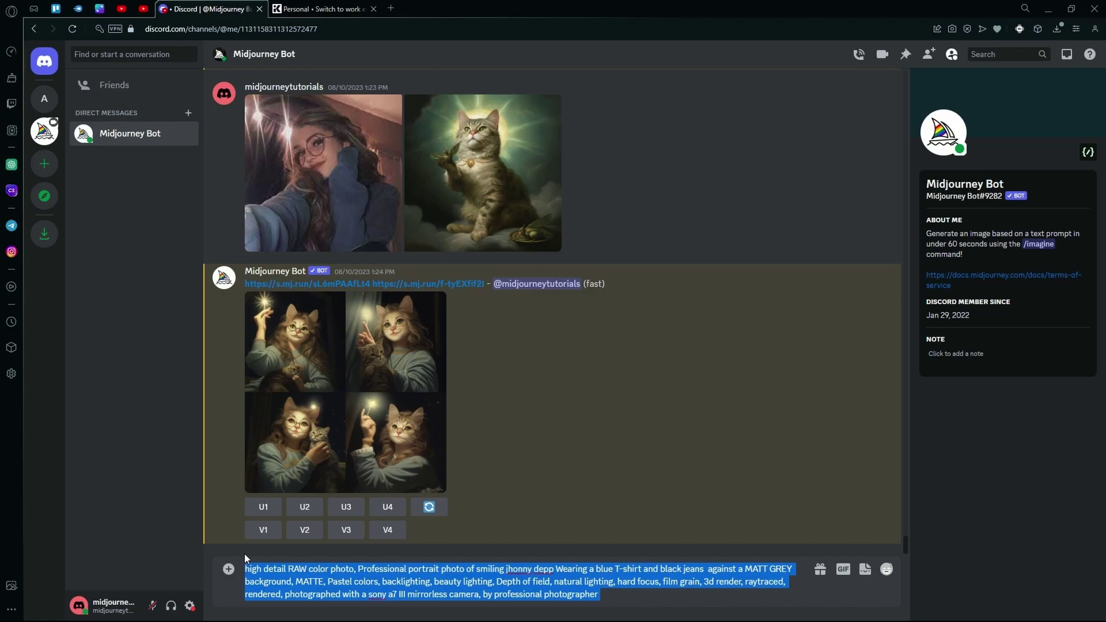
Step: Send the portrait prompt, then enlarge and close the resulting four-image grid
key(ctrl+x)
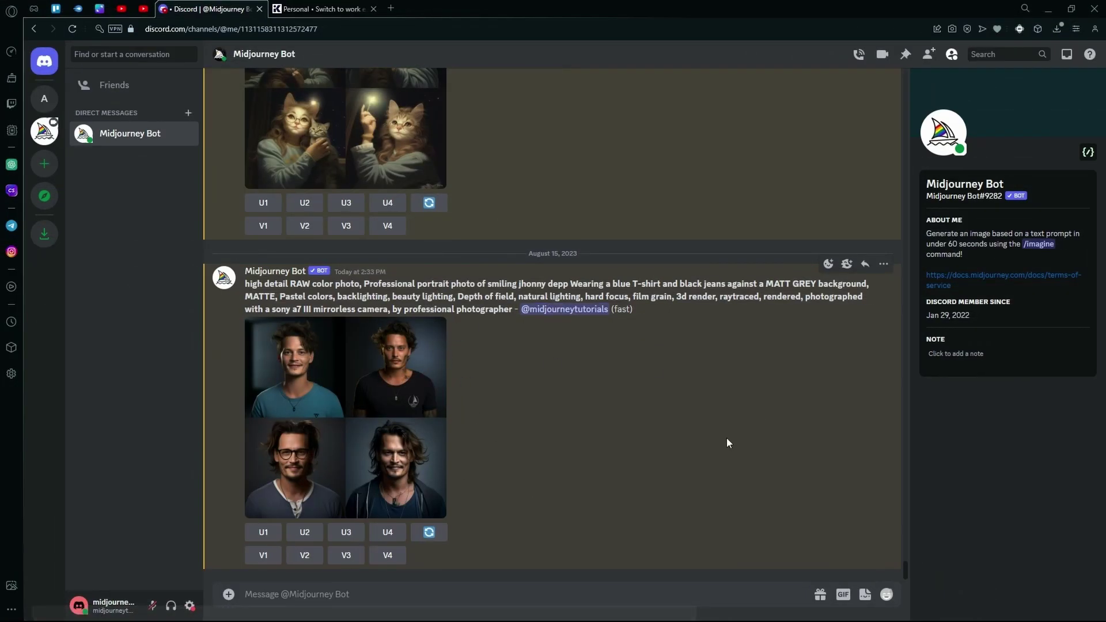
click(403, 423)
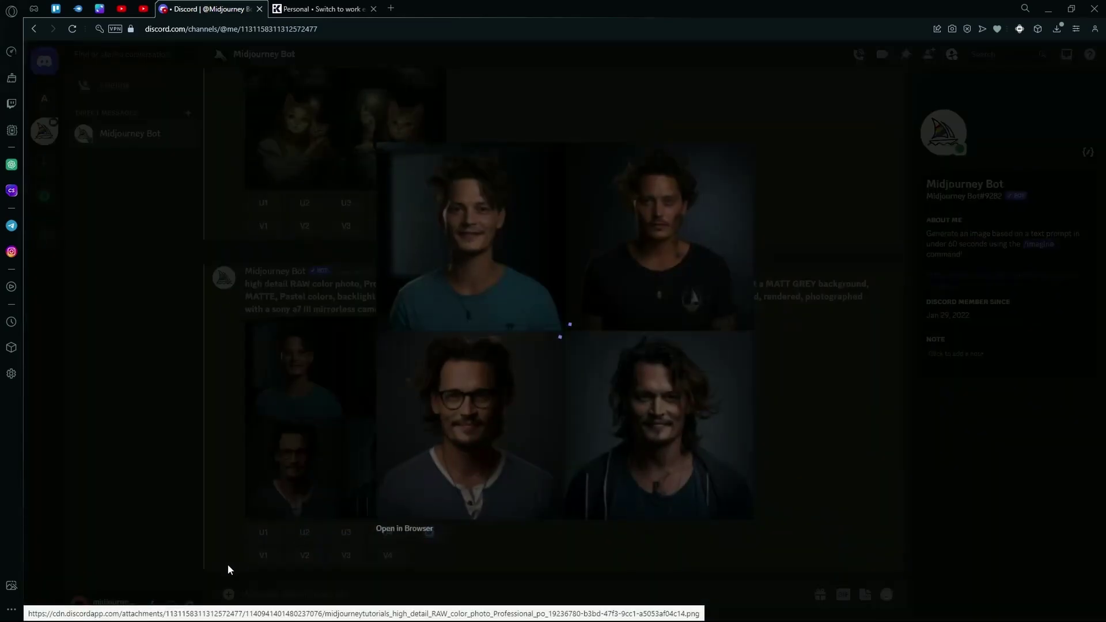
click(296, 331)
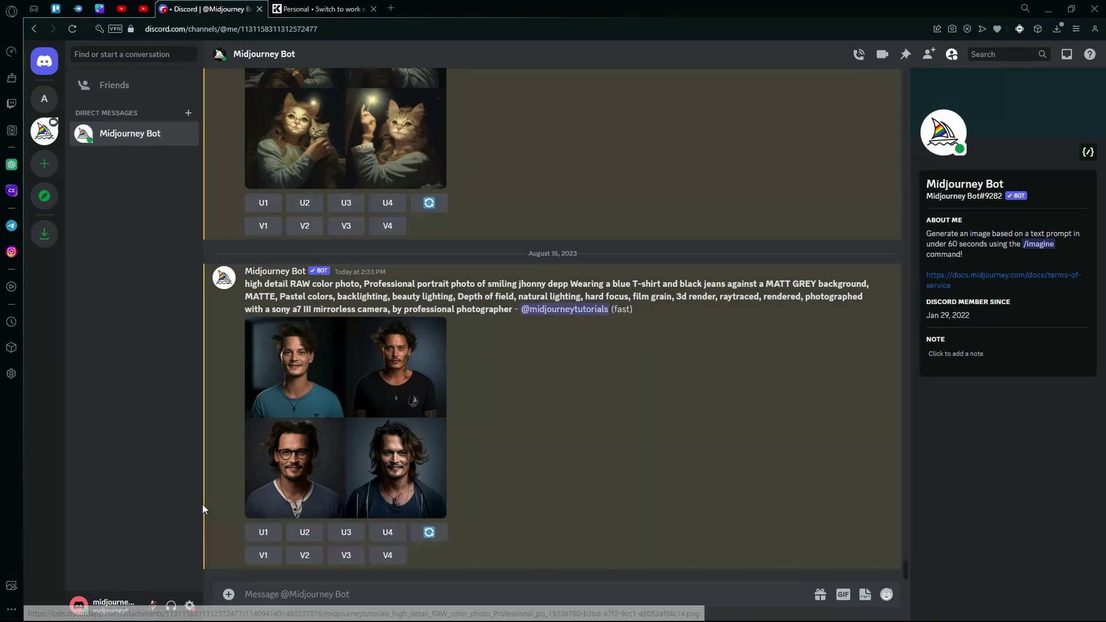
Step: Copy the earlier prompt into a new /imagine command, change 'blue' to 'white', and submit it
drag(242, 284, 512, 310)
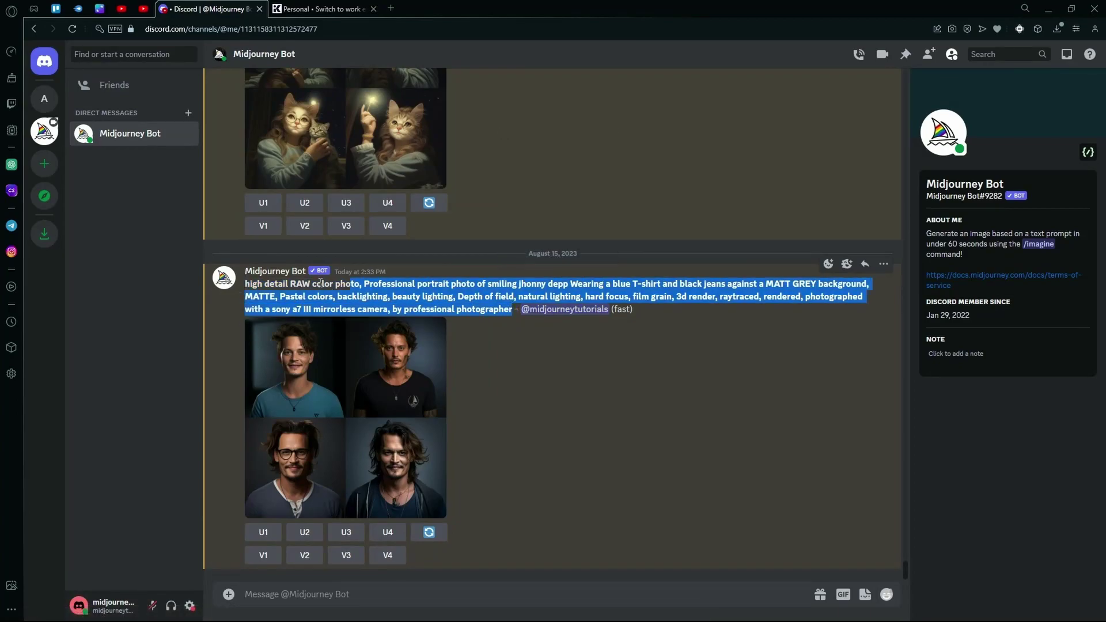
right_click(295, 284)
click(333, 323)
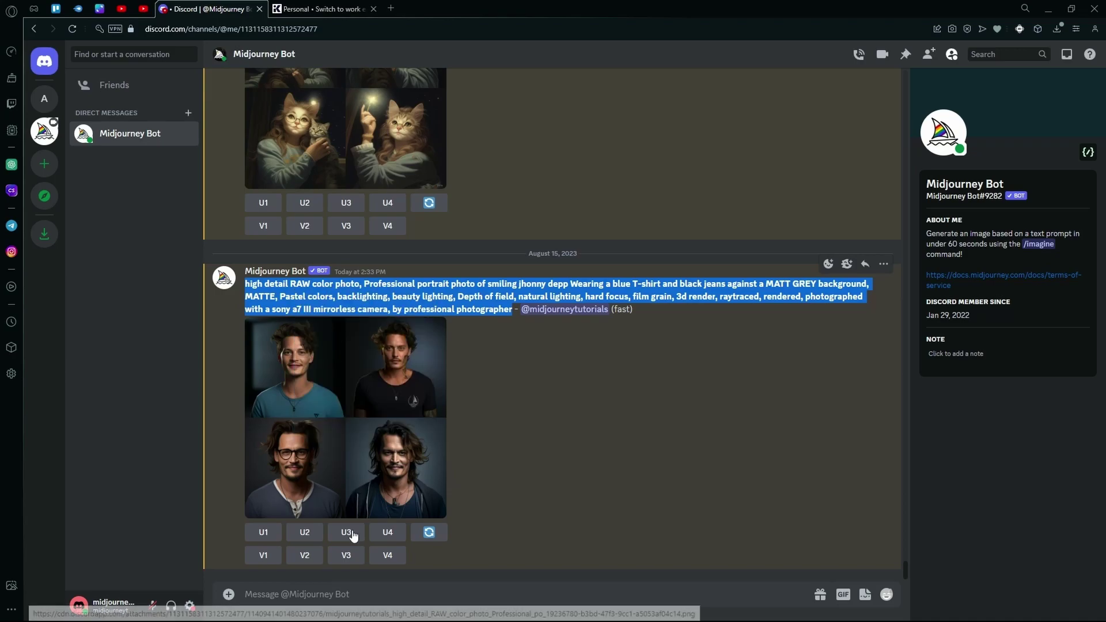
click(349, 590)
text(/imagine)
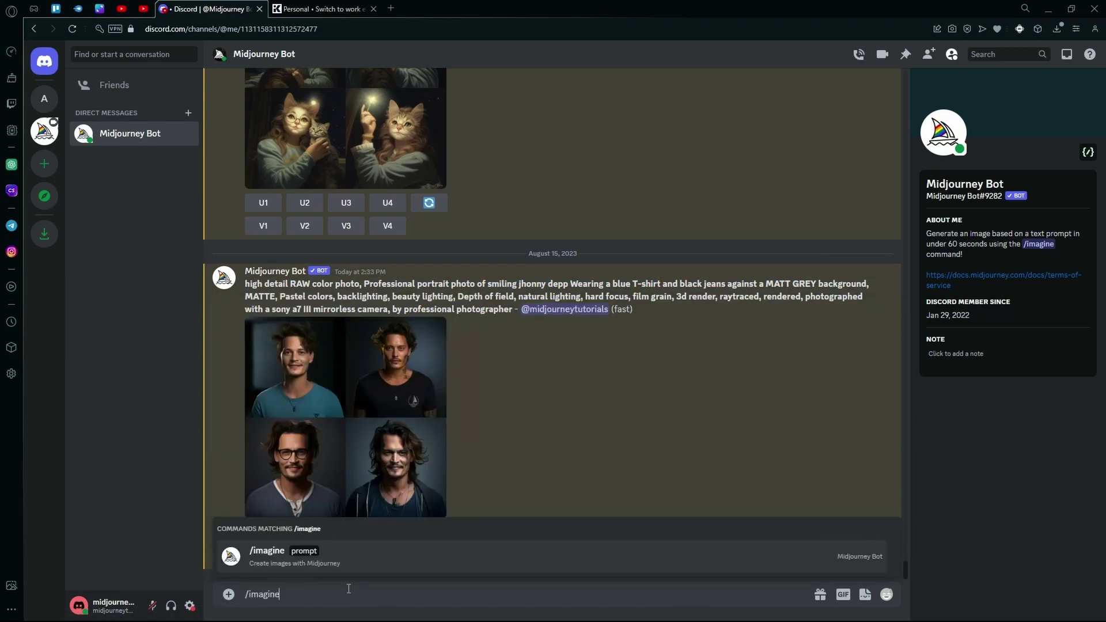
key(Tab)
key(ctrl+v)
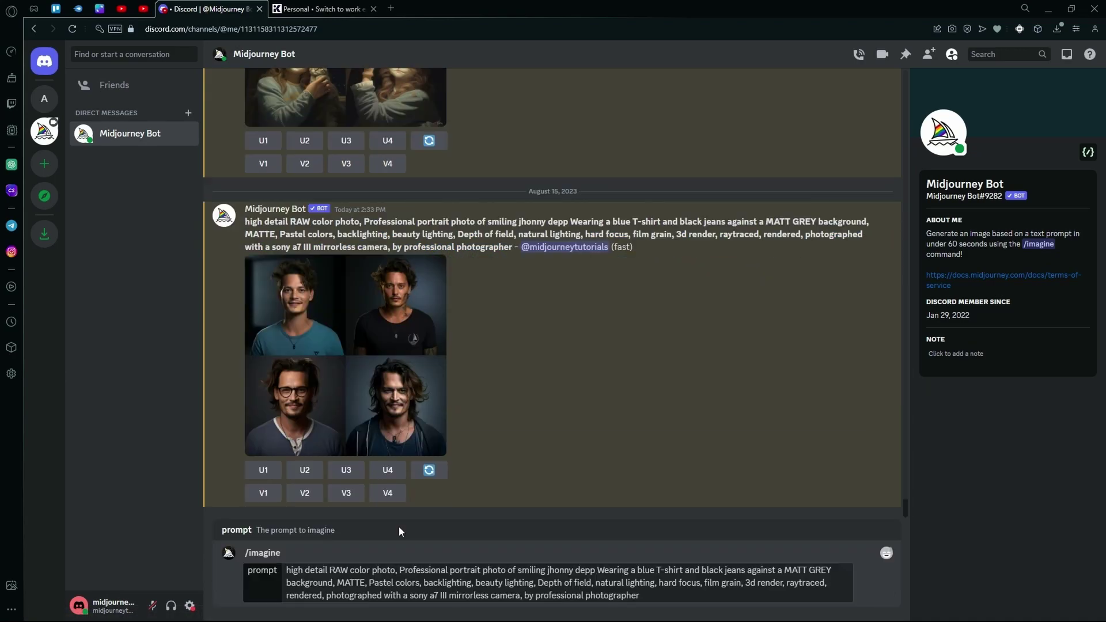
double_click(644, 571)
text(white)
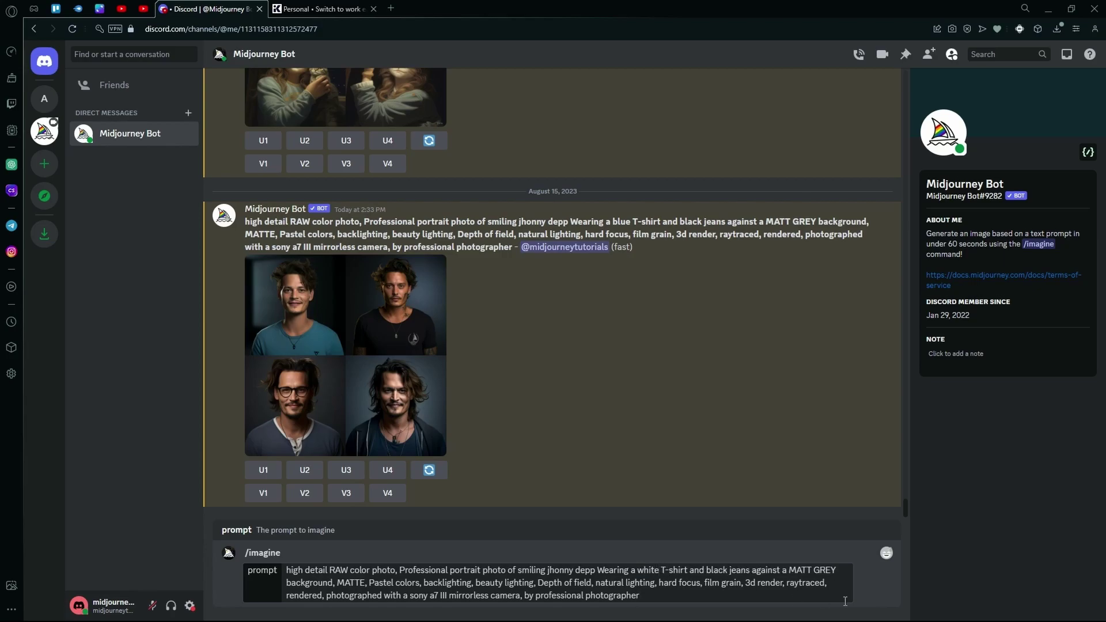
key(Return)
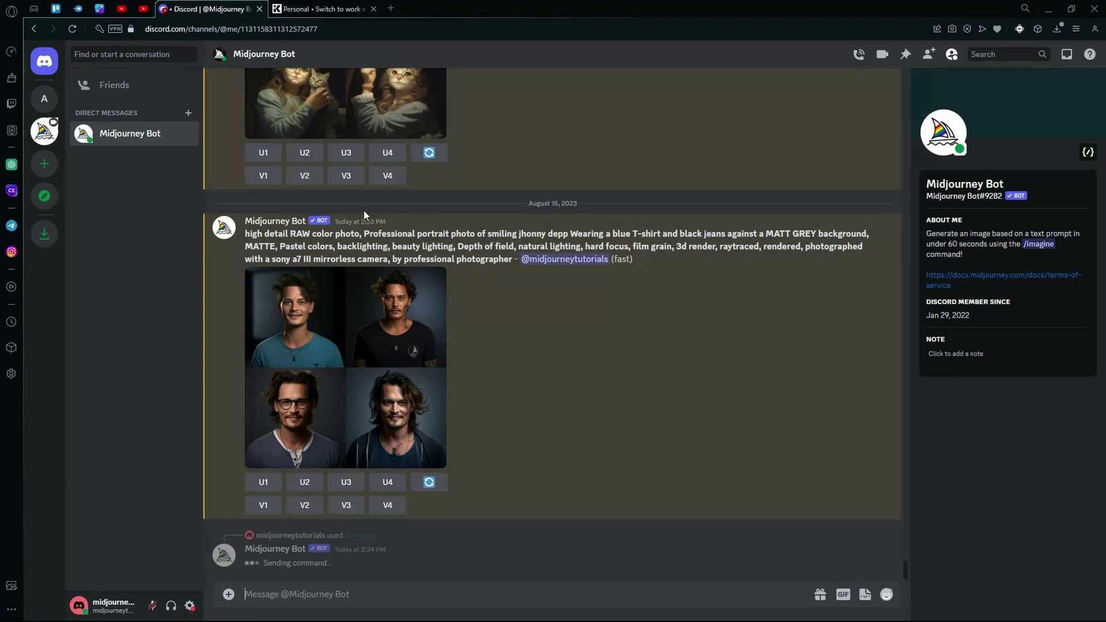
drag(314, 244, 375, 246)
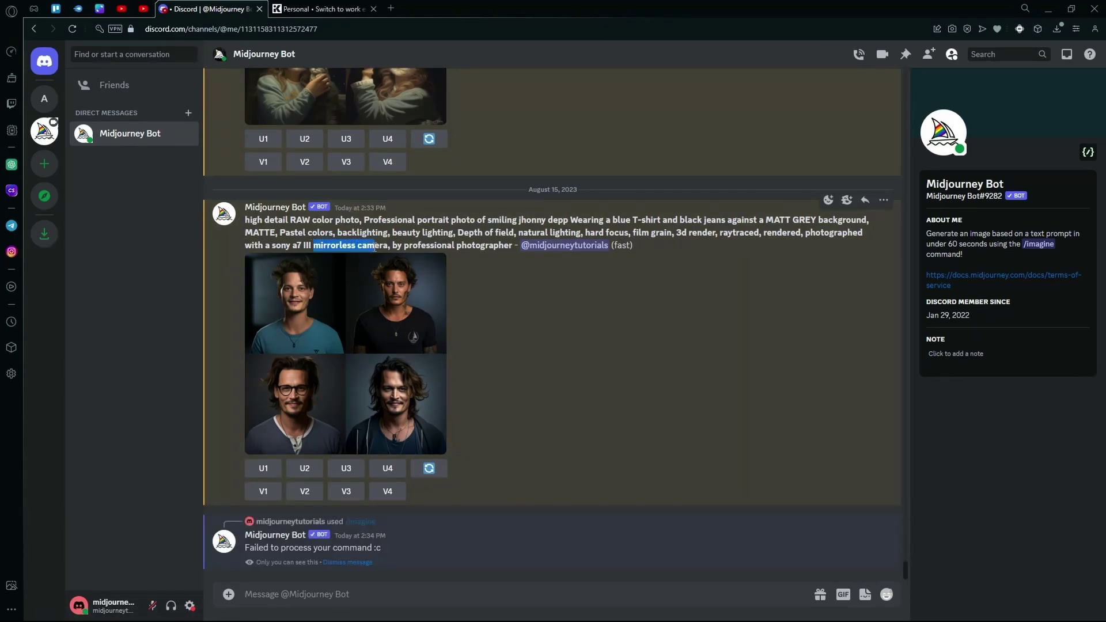
Step: Enlarge the white T-shirt portrait grid to inspect it, then close the viewer
click(539, 184)
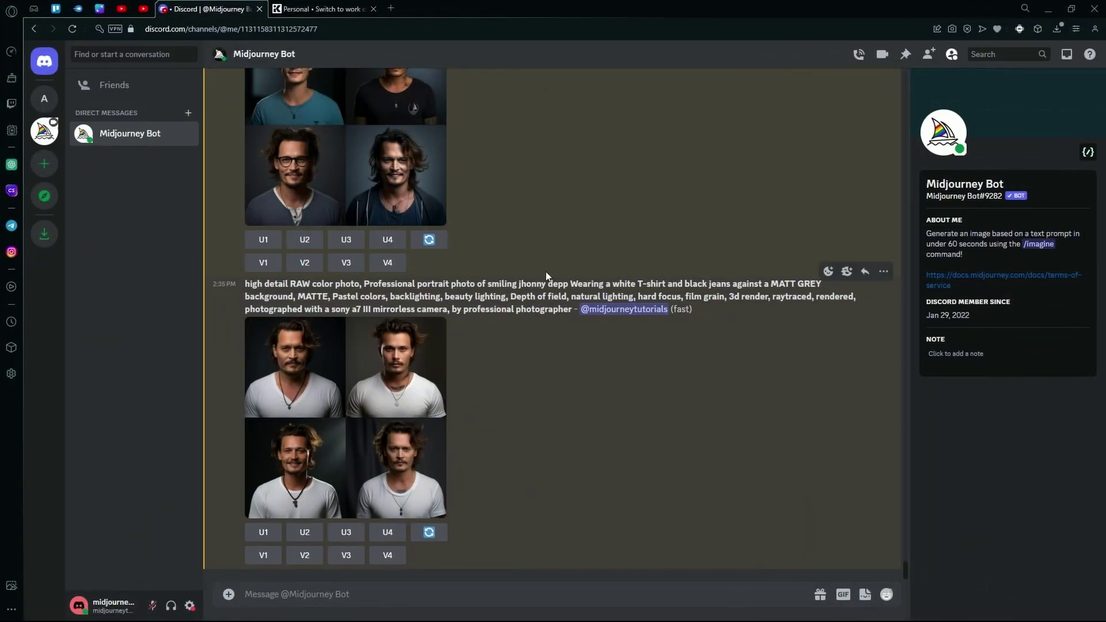
click(427, 355)
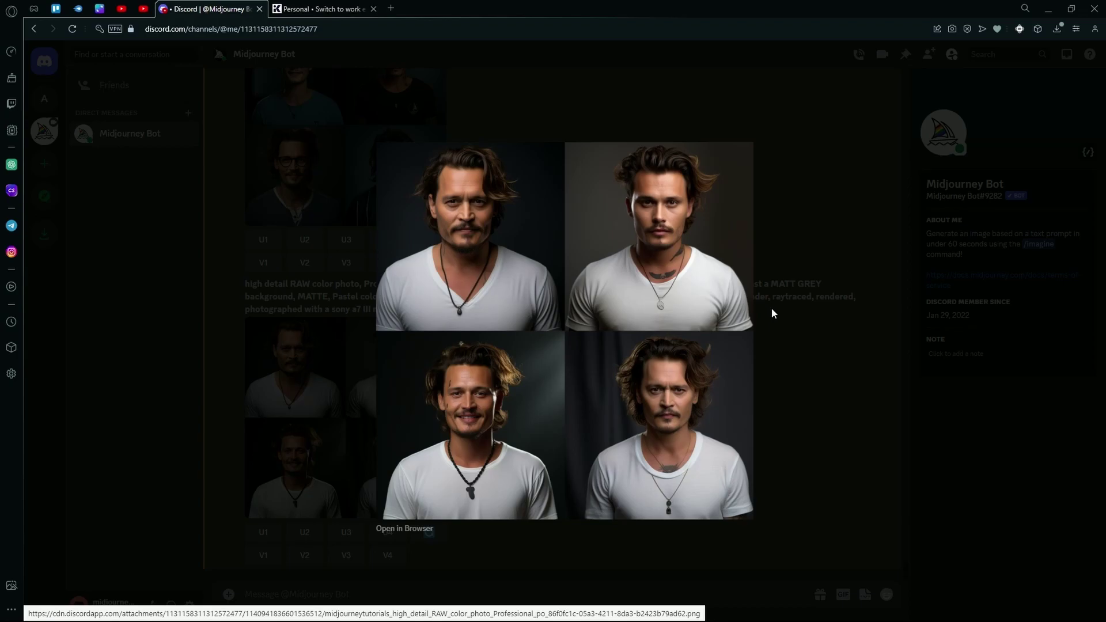
click(814, 311)
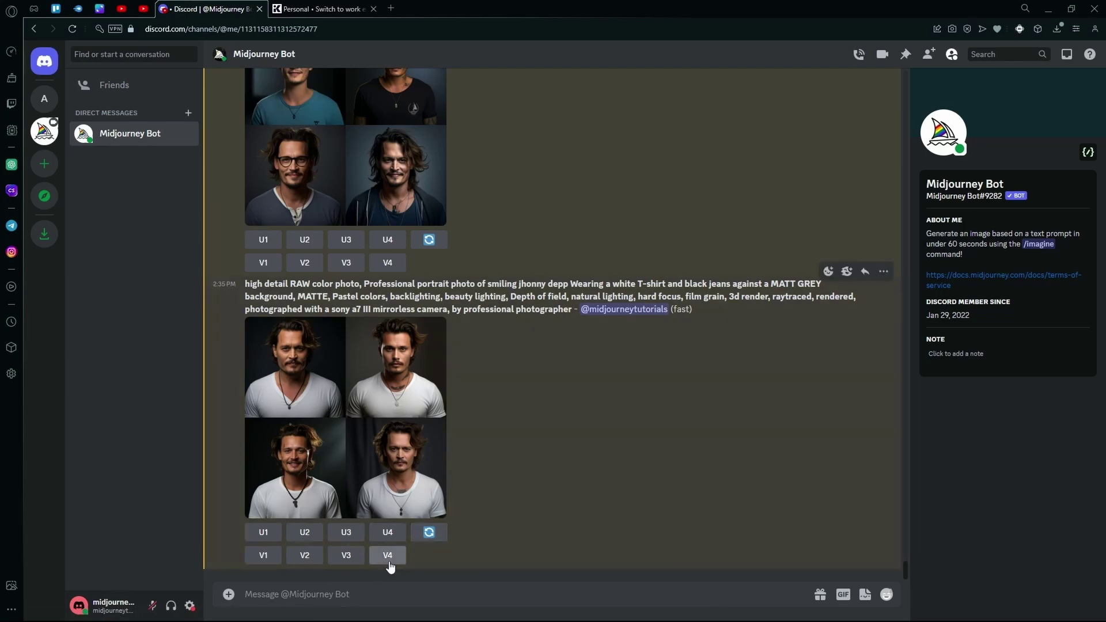
Step: Upscale image #4 (U4), then image #1 (U1) of the white T-shirt grid
click(387, 531)
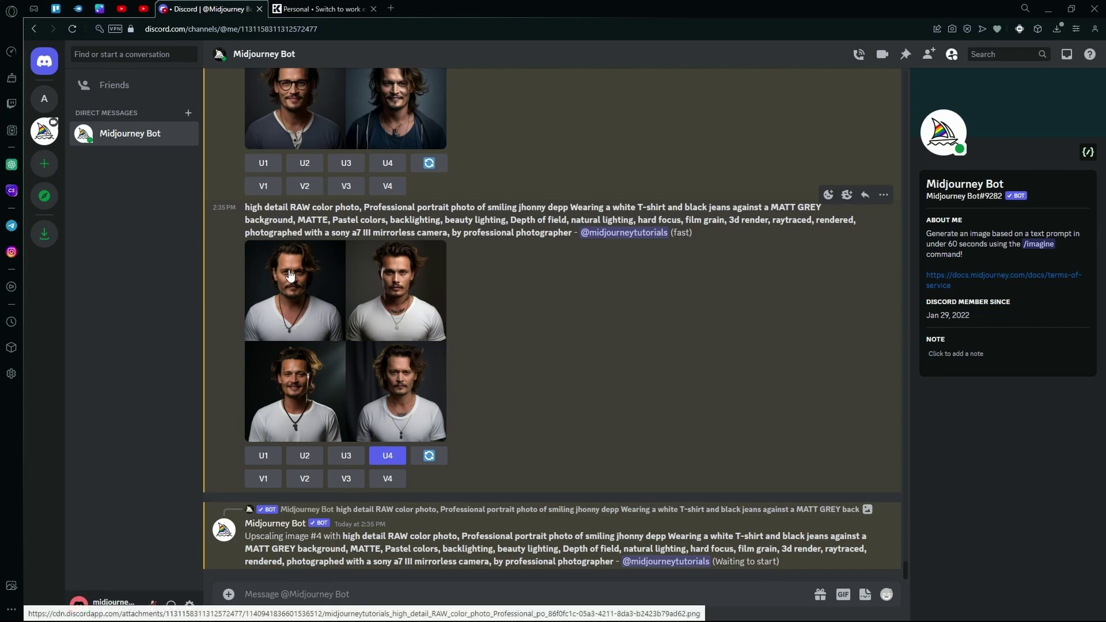
scroll(323, 403, up, 4)
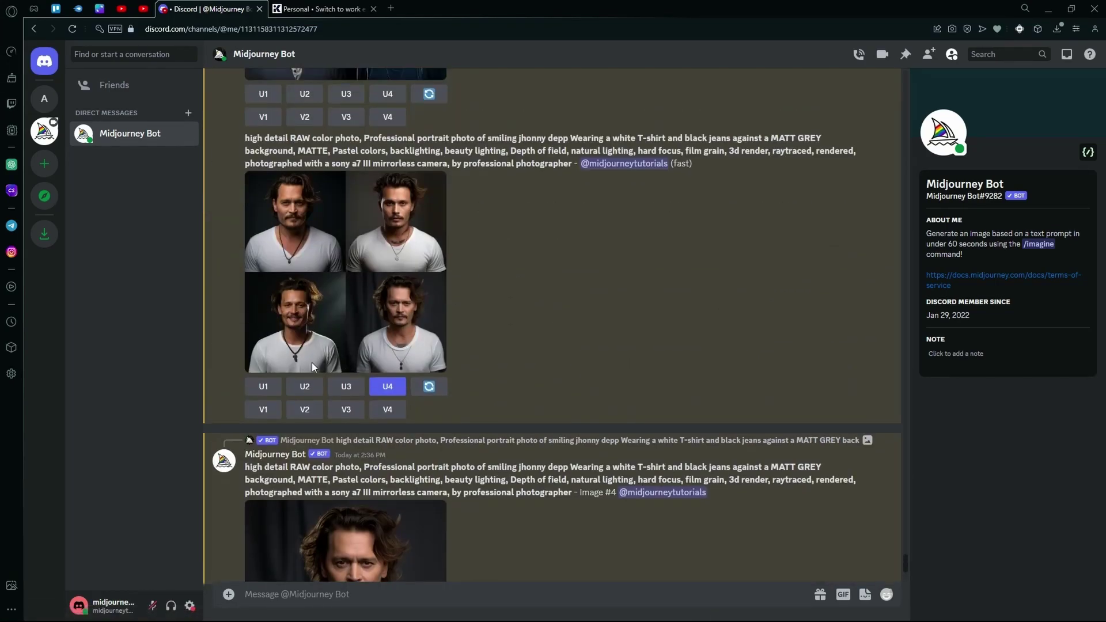
click(263, 386)
scroll(351, 392, down, 4)
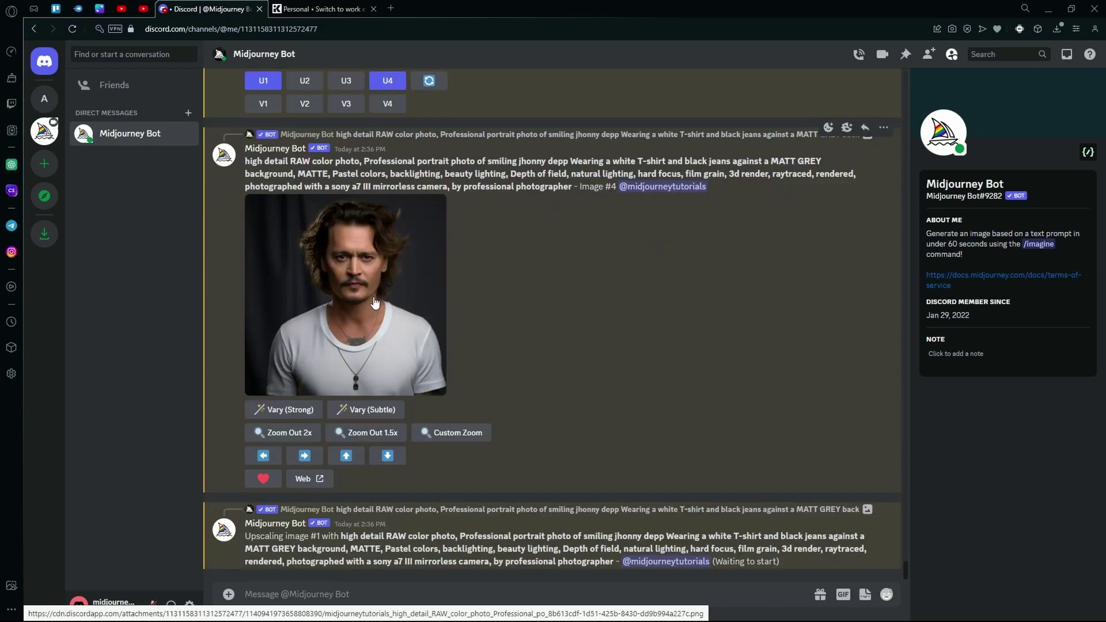
Step: Open the upscaled portrait full-size, copy its image address, and return to Discord
click(374, 302)
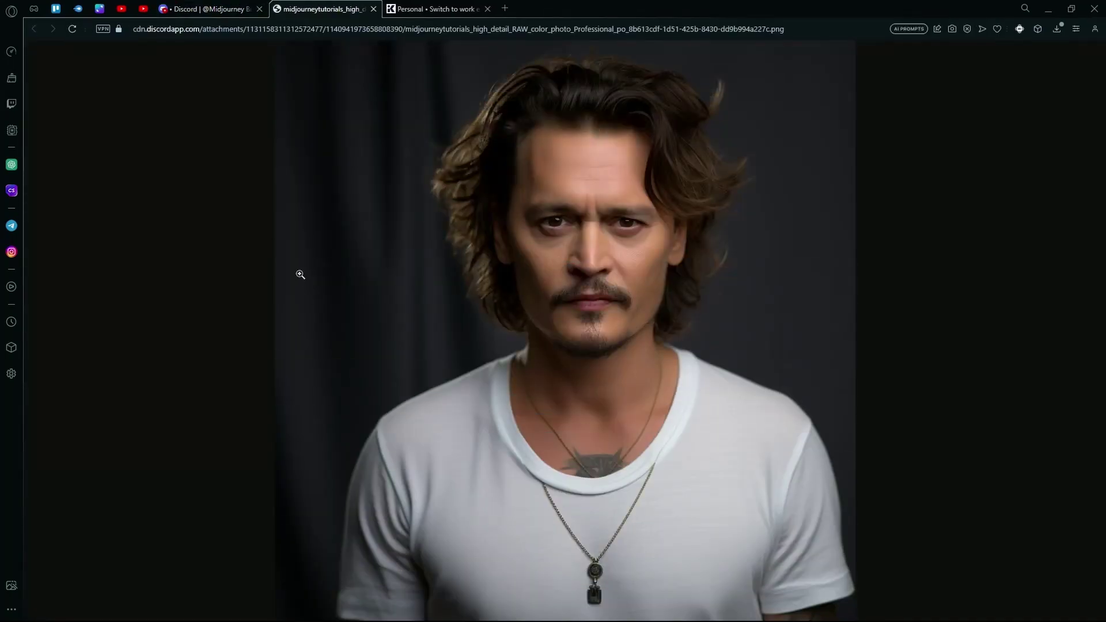
right_click(447, 266)
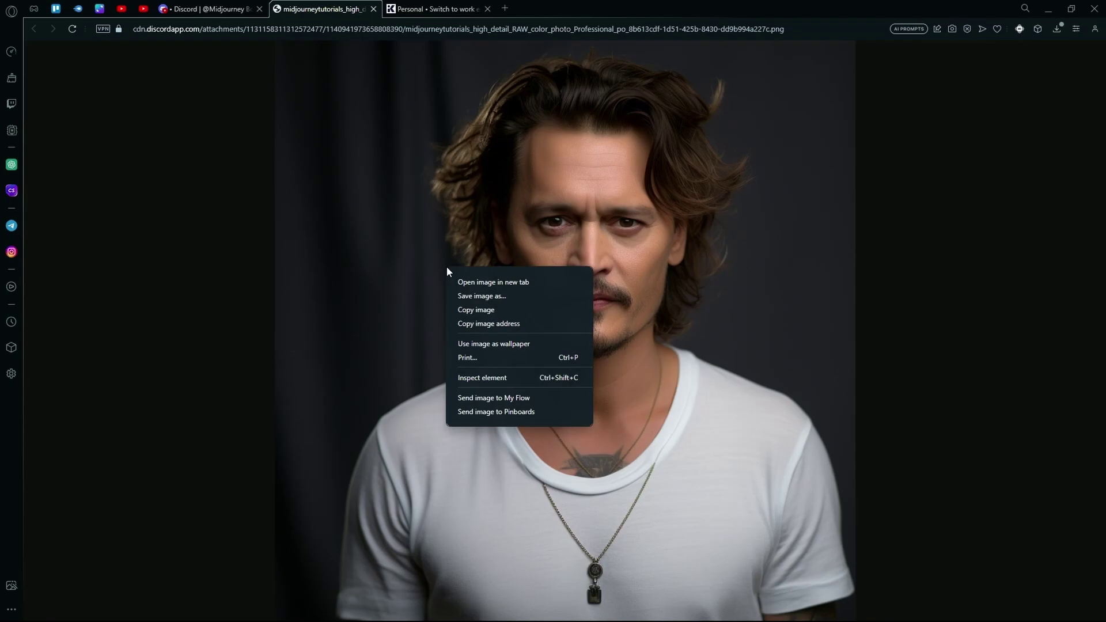
click(479, 327)
click(207, 8)
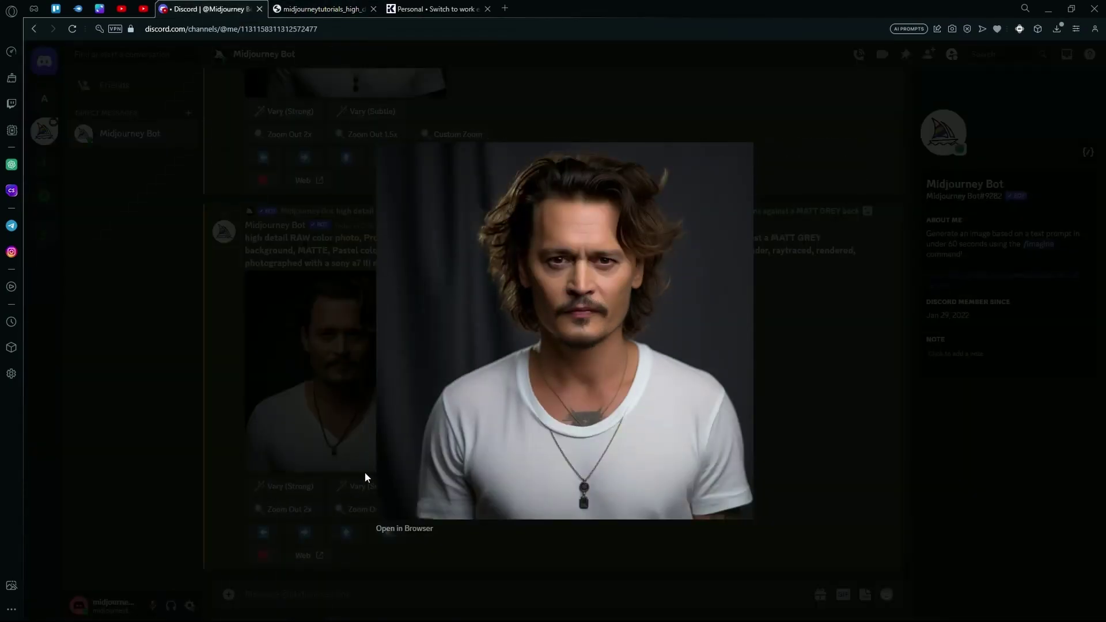
Step: Submit an /imagine prompt of the image link plus 'Full body photograph of jhonny depp in a jungle'
click(364, 472)
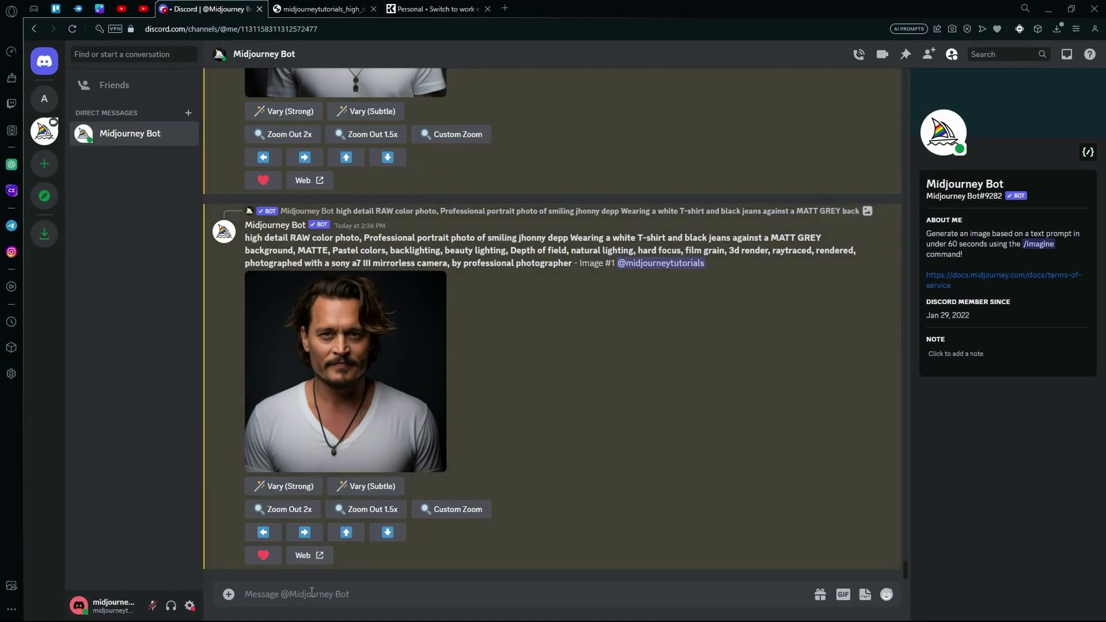
text(/imagine)
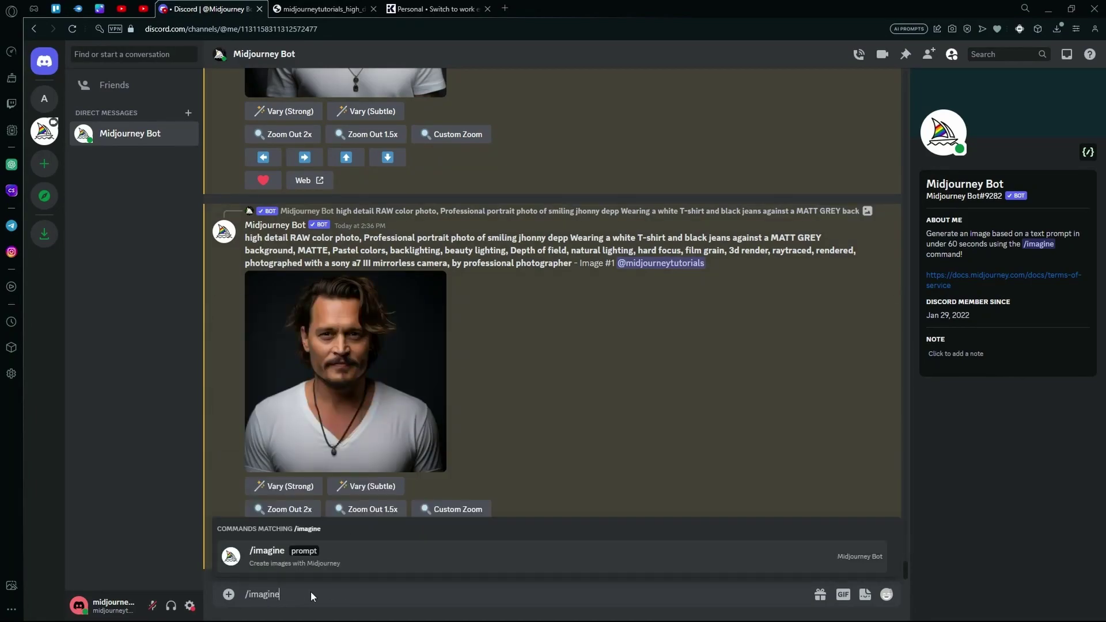
key(Tab)
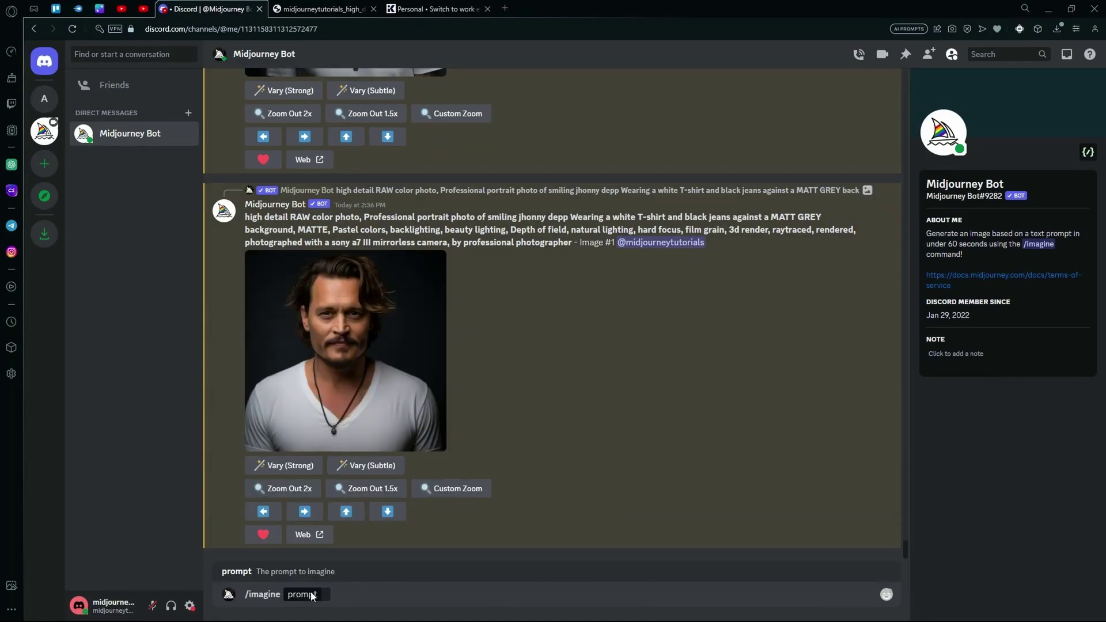
key(ctrl+v)
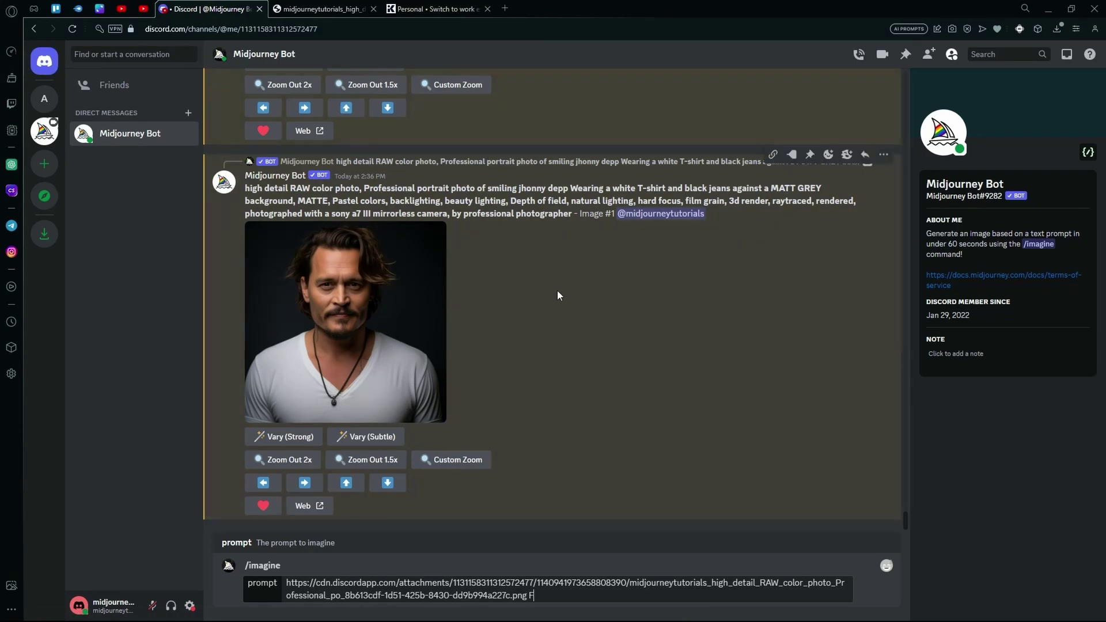
text(Full bo)
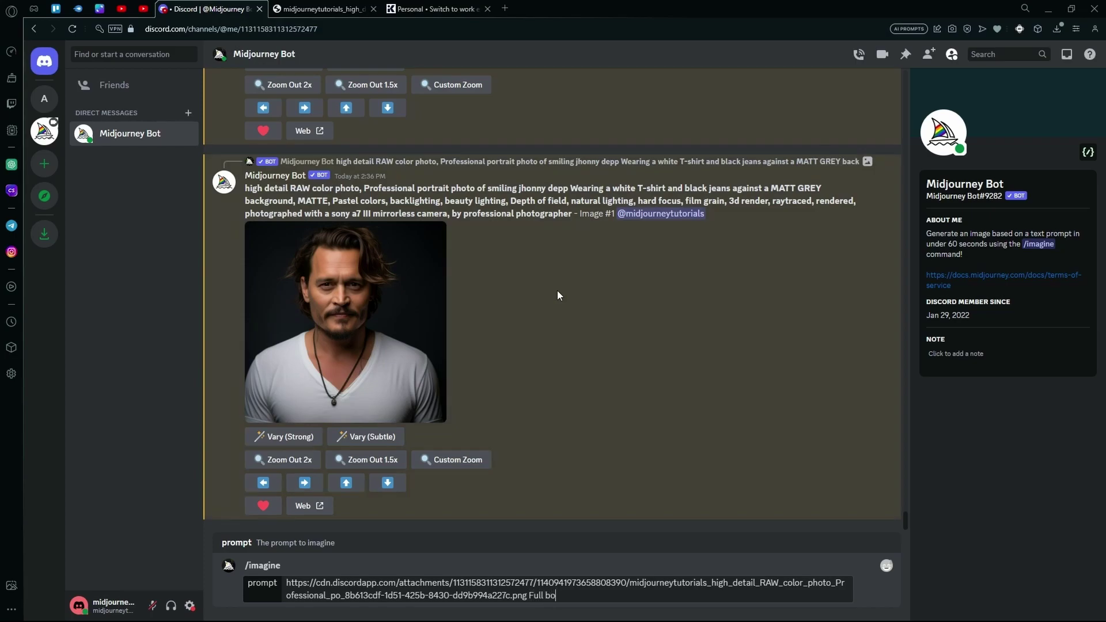
text(dy photograph of jhonny depp i)
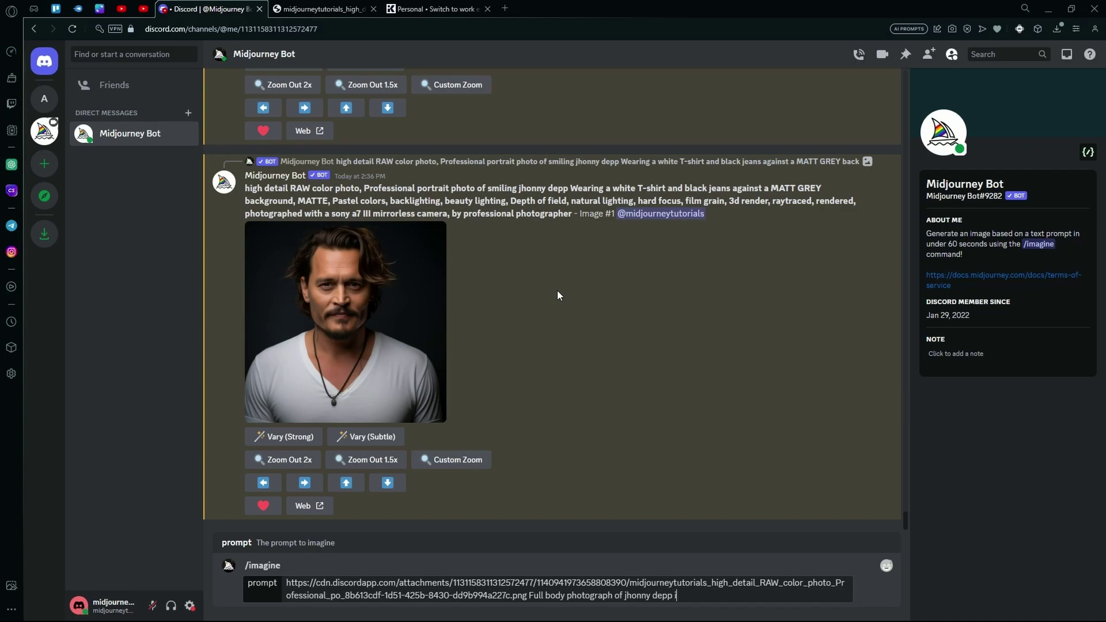
text(n a jungle)
key(BackSpace)
key(BackSpace)
key(BackSpace)
key(BackSpace)
key(BackSpace)
text(ungle)
key(Return)
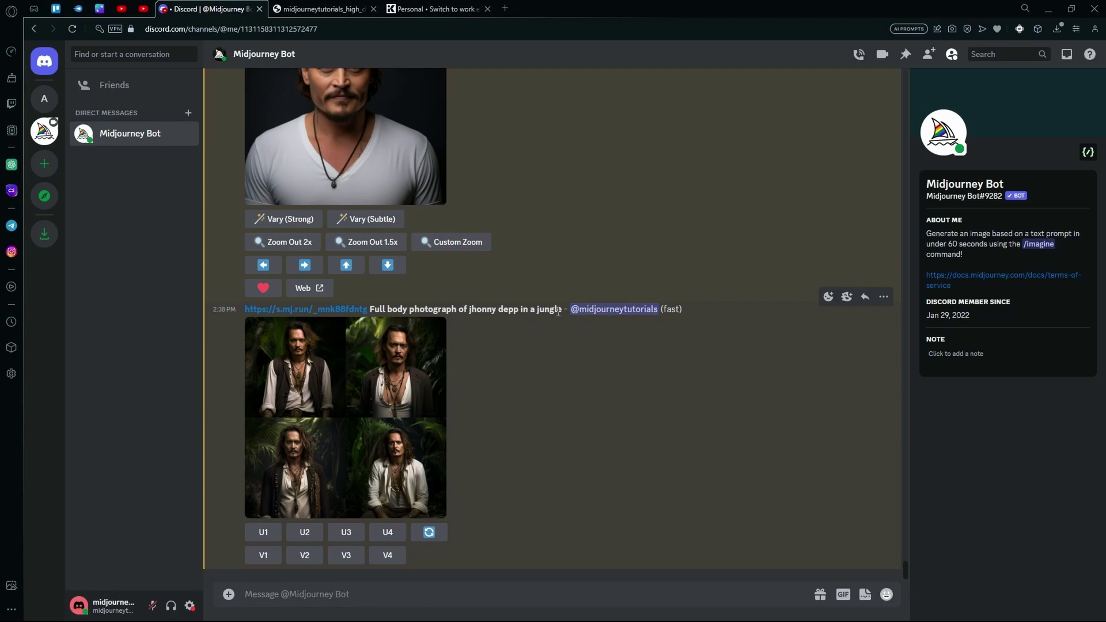
Step: Copy the jungle grid's prompt text and paste it into the message box
drag(557, 316, 278, 316)
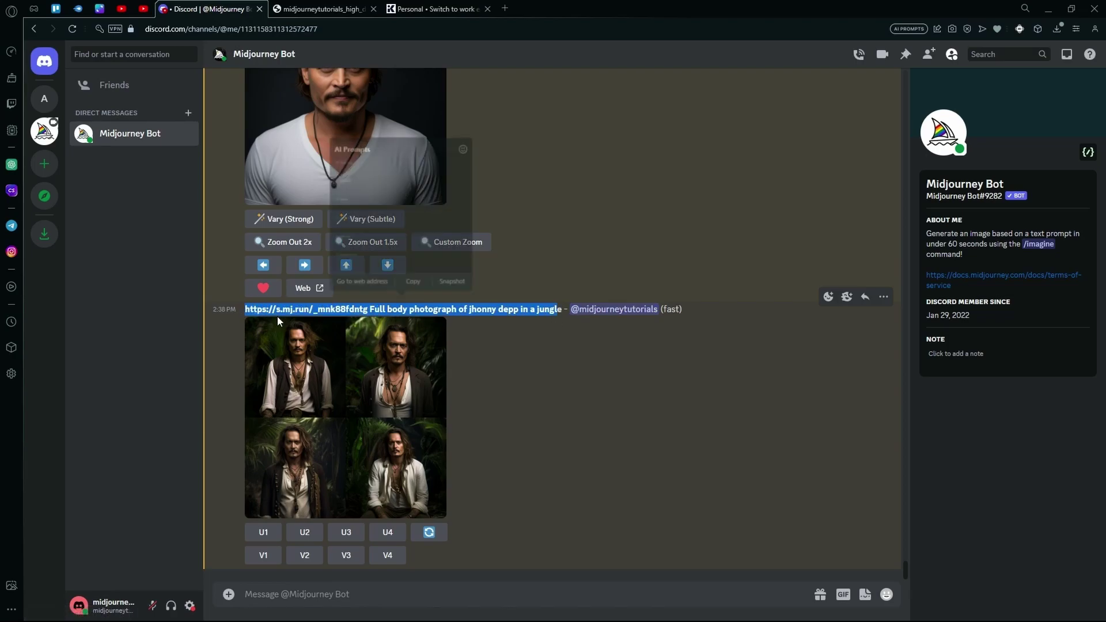
right_click(465, 312)
click(490, 397)
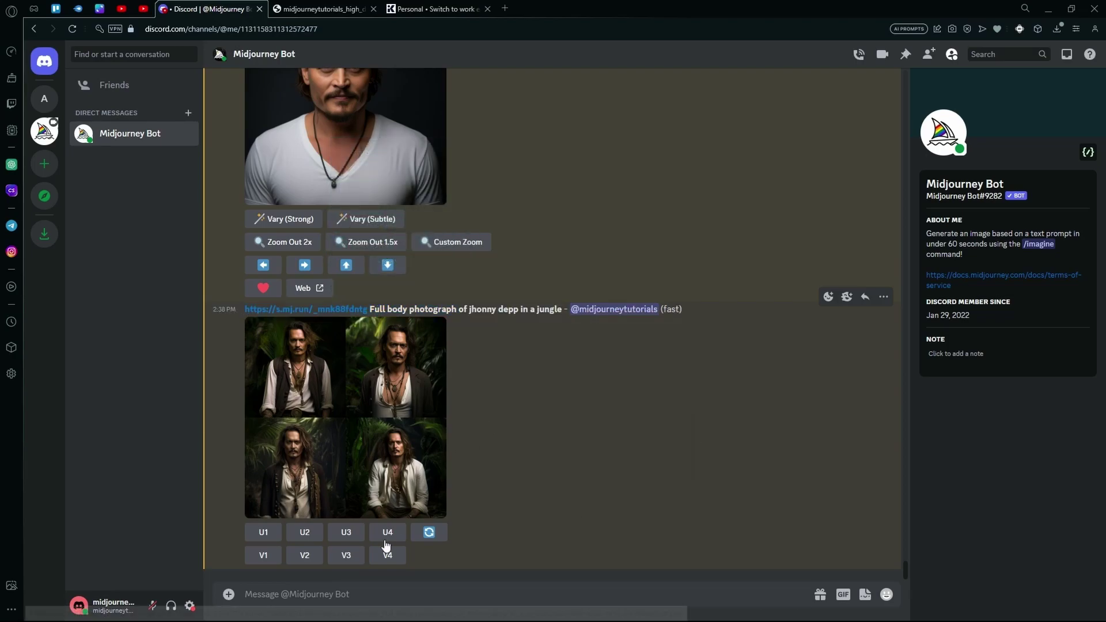
key(ctrl+v)
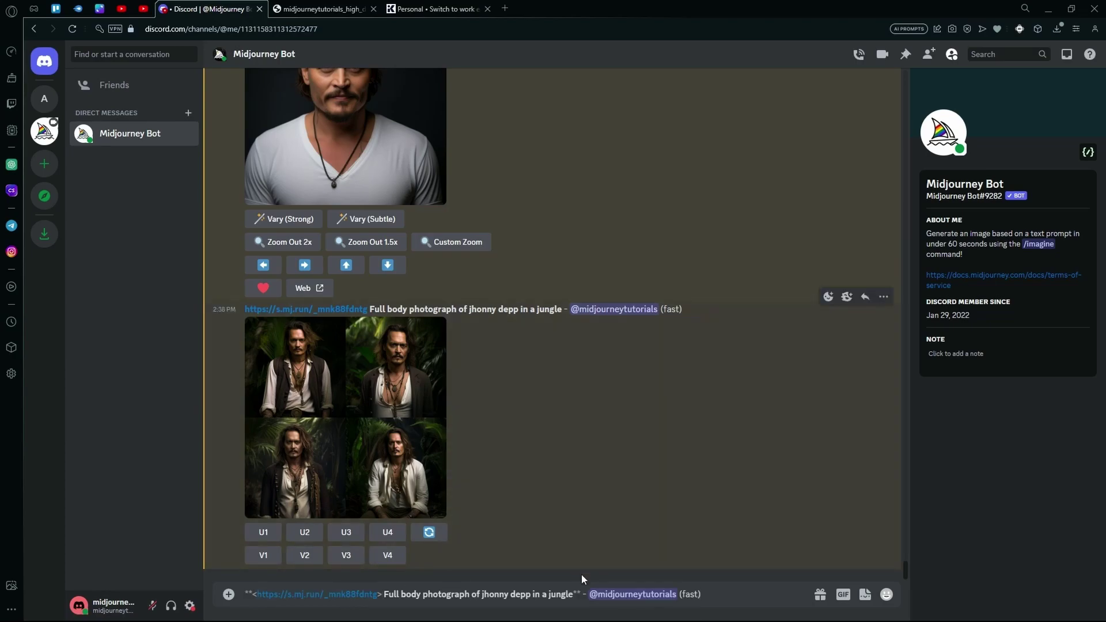
Step: Strip the credit tag, formatting marks and link brackets from the pasted prompt, then select it all
drag(702, 594, 572, 594)
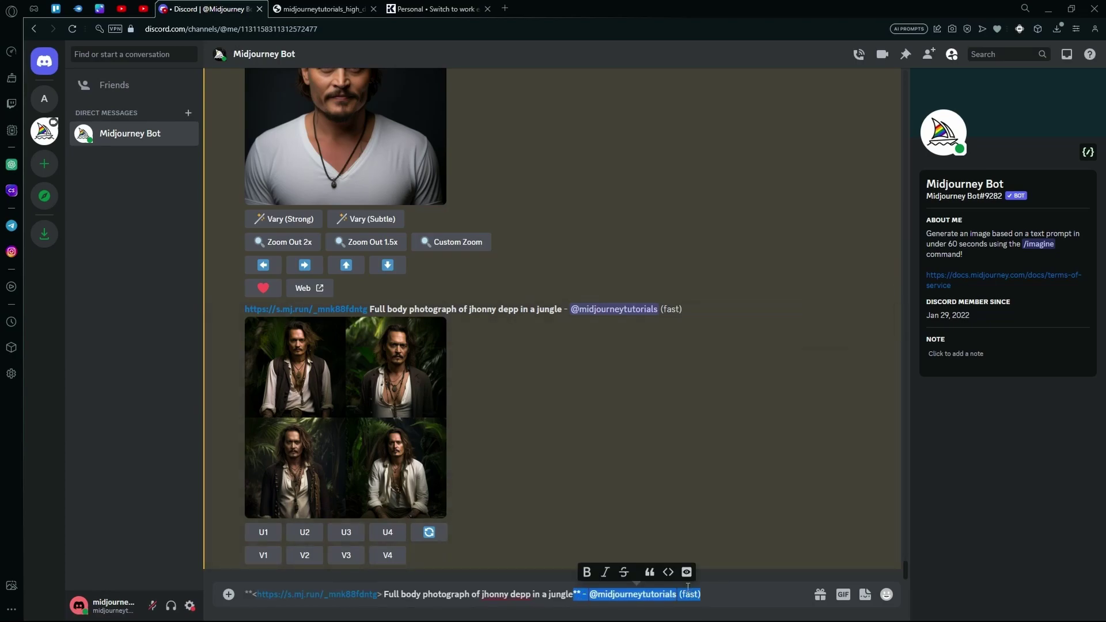
key(BackSpace)
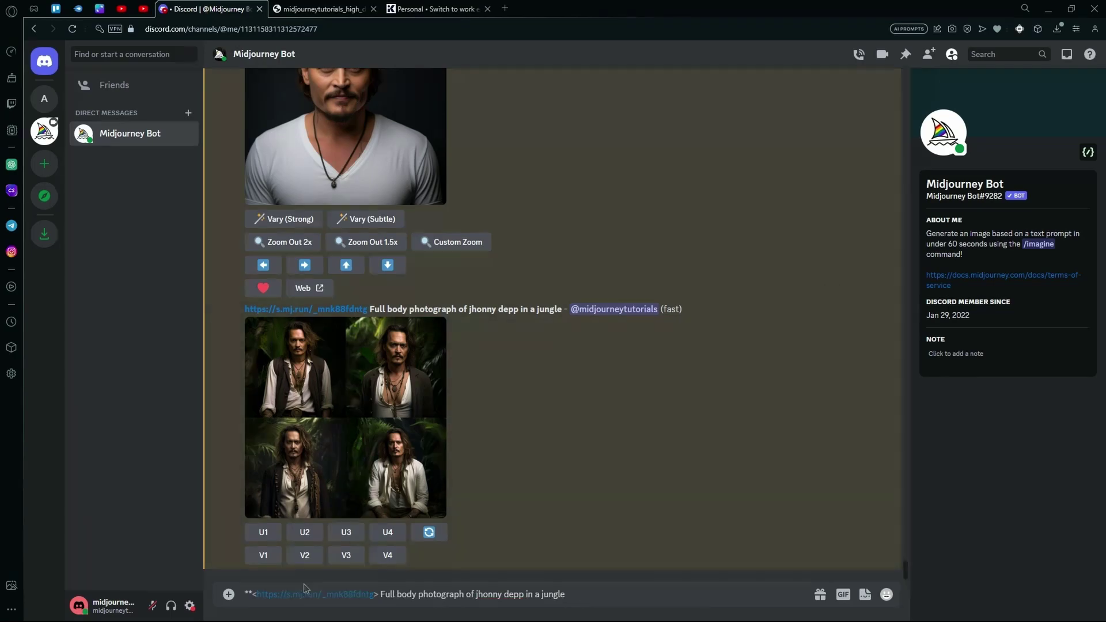
drag(254, 595, 241, 599)
key(BackSpace)
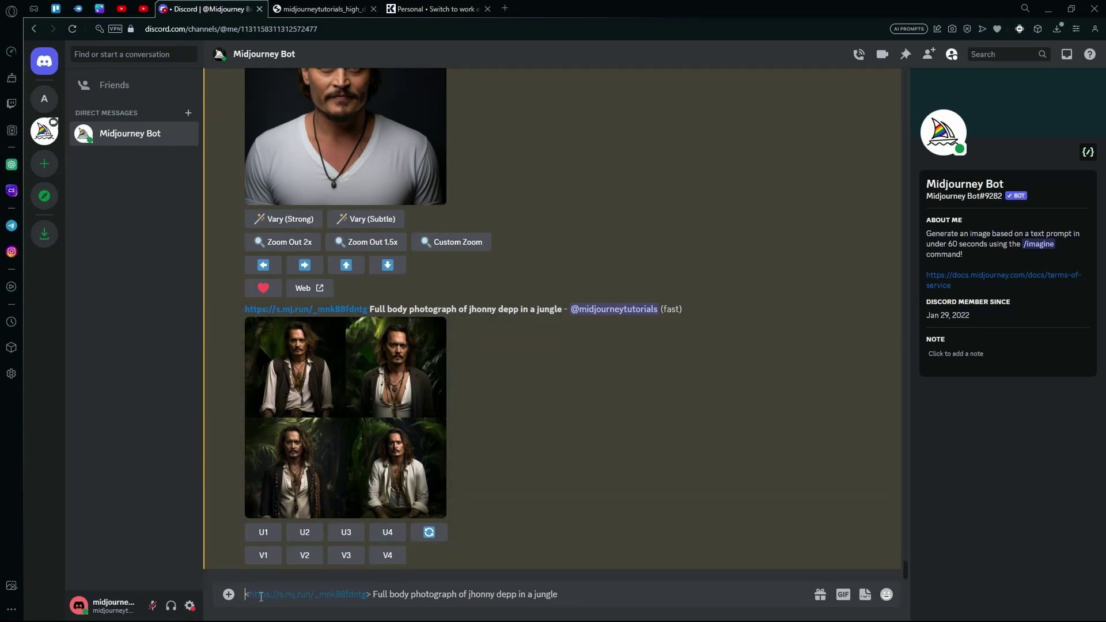
key(Delete)
click(366, 595)
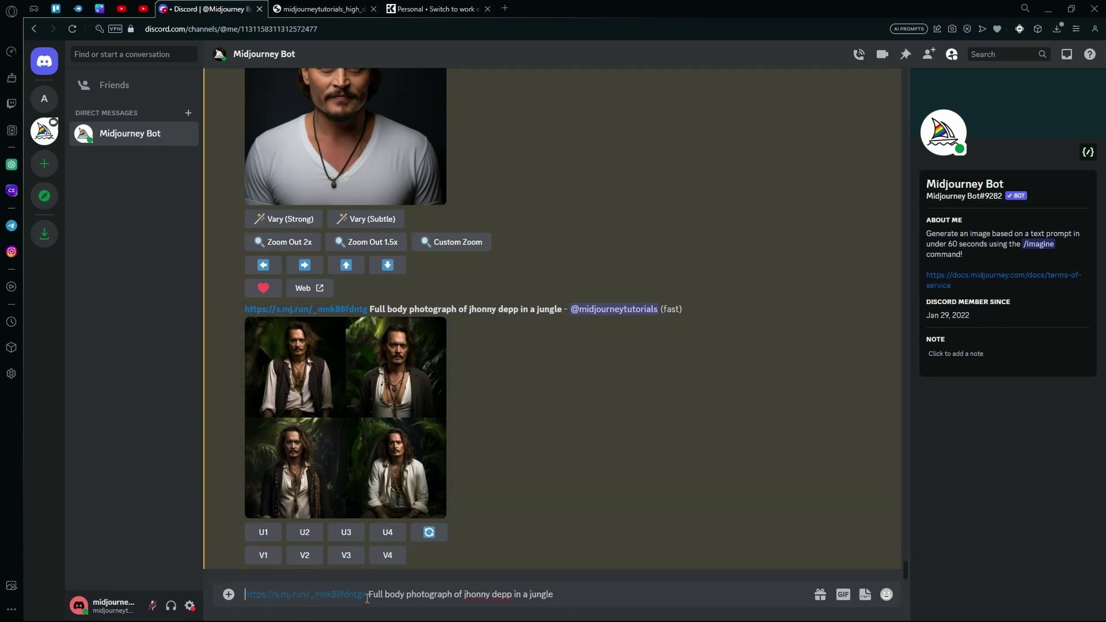
key(BackSpace)
key(Delete)
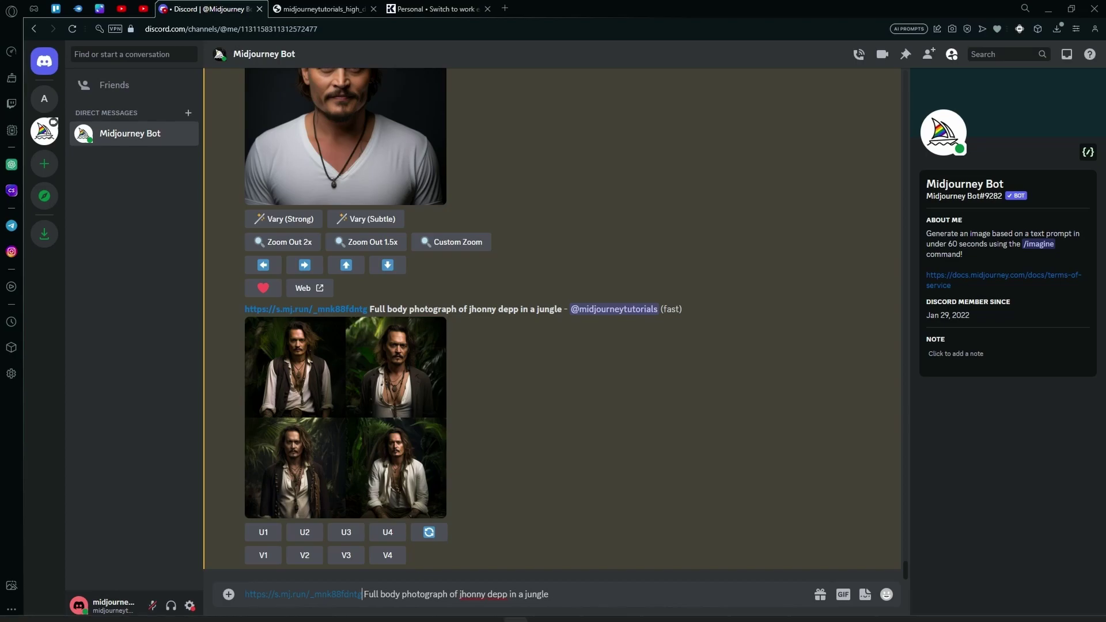
click(243, 593)
click(244, 595)
drag(552, 595, 174, 583)
Step: Start a new /imagine command with the cleaned prompt and remove its stray asterisks
text(/imagine)
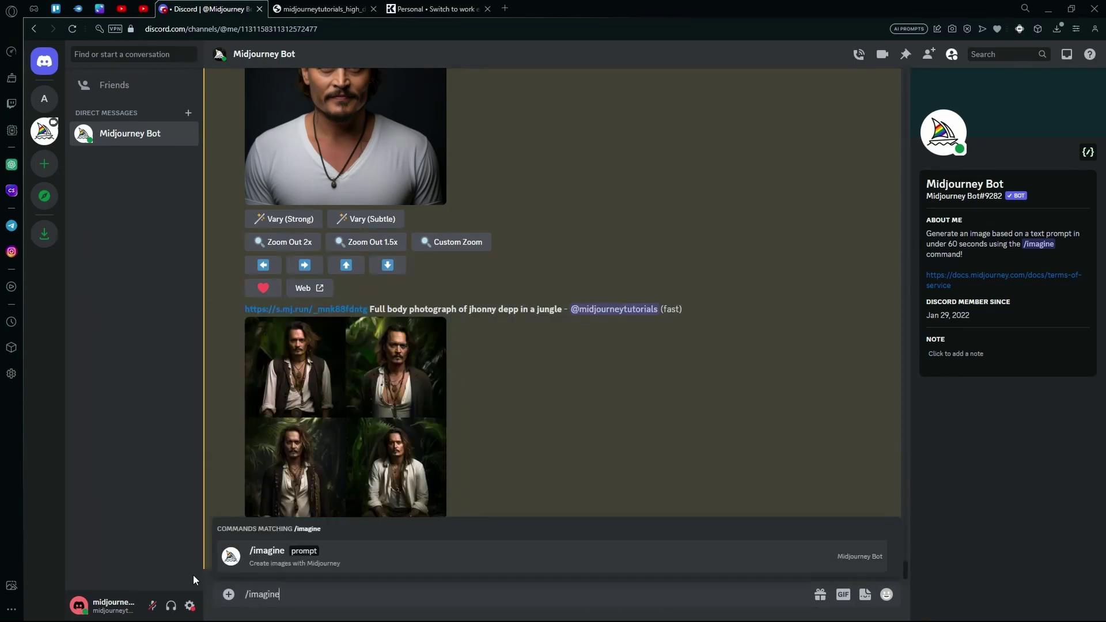
key(Tab)
key(ctrl+v)
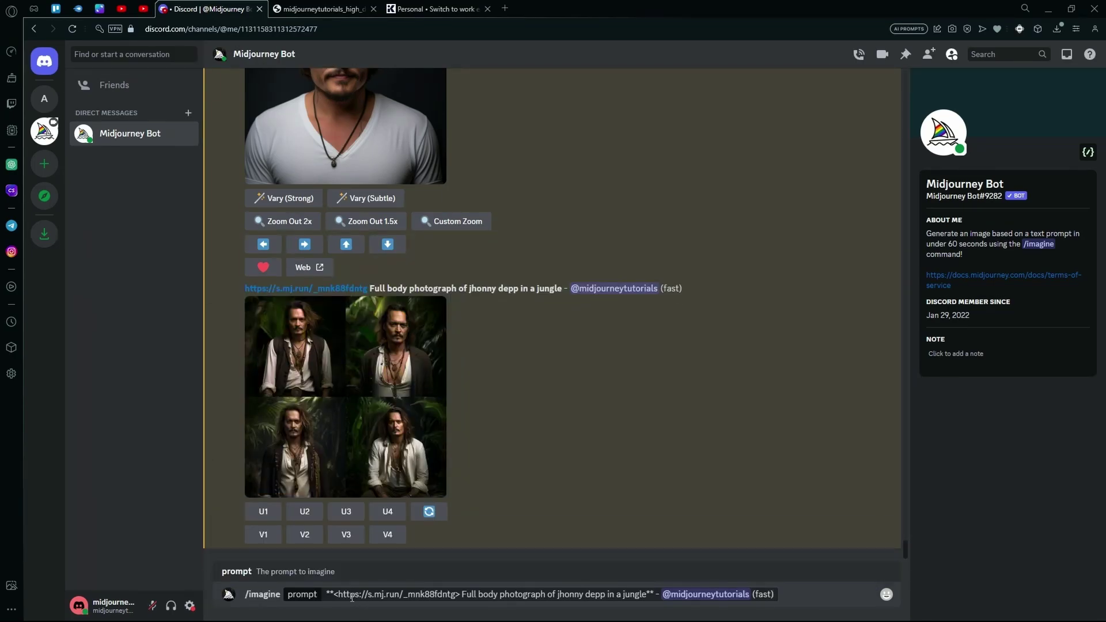
key(BackSpace)
key(BackSpace)
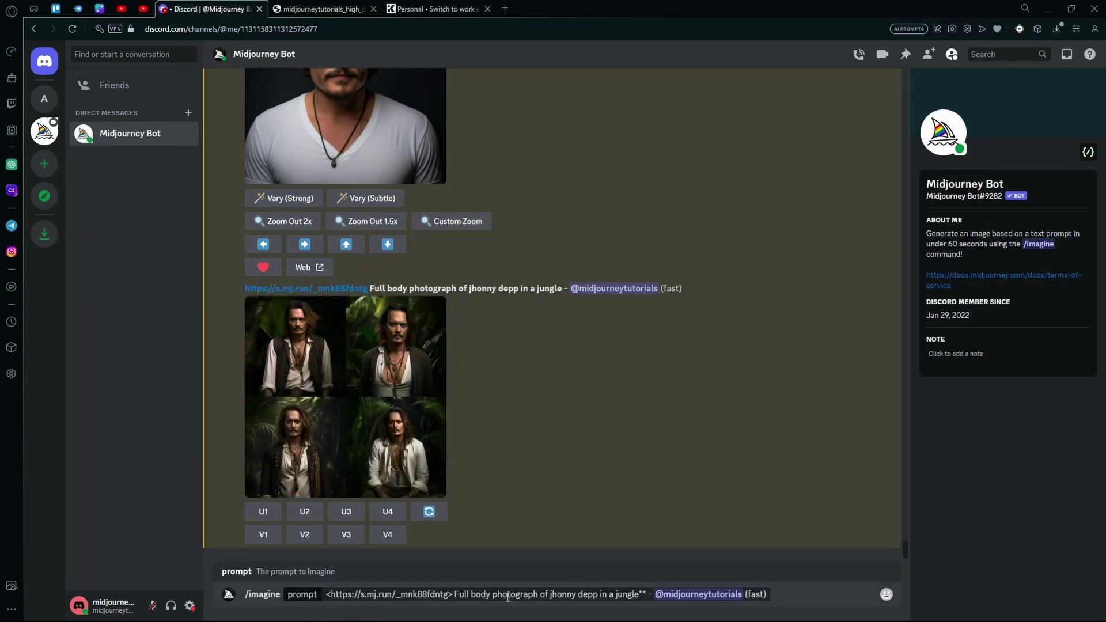
click(646, 594)
key(BackSpace)
key(BackSpace)
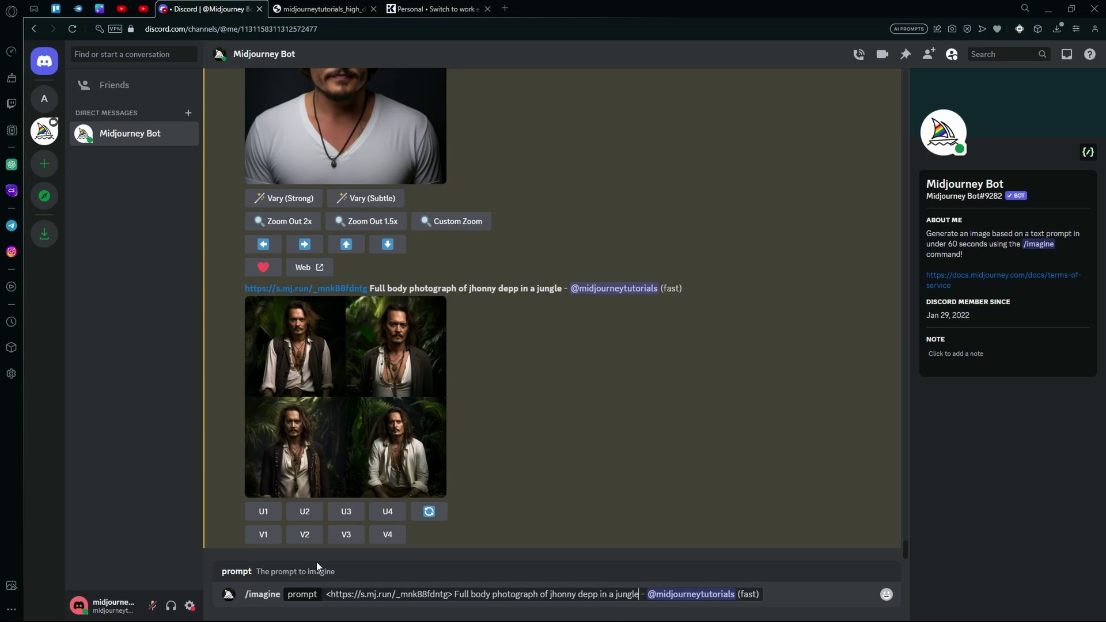
click(330, 594)
click(454, 594)
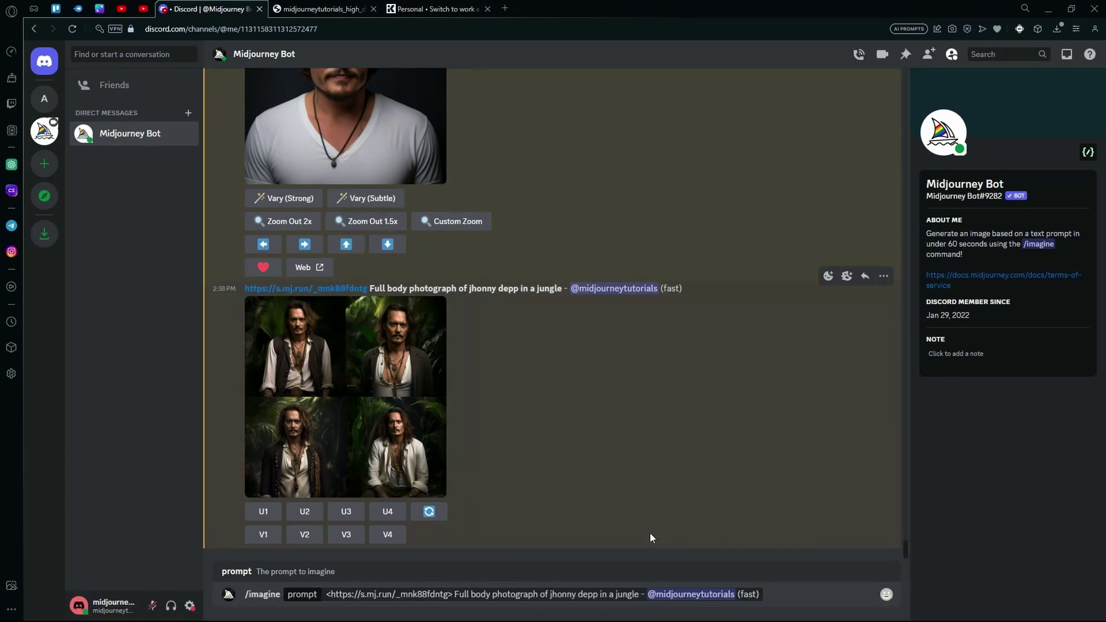
scroll(622, 524, up, 10)
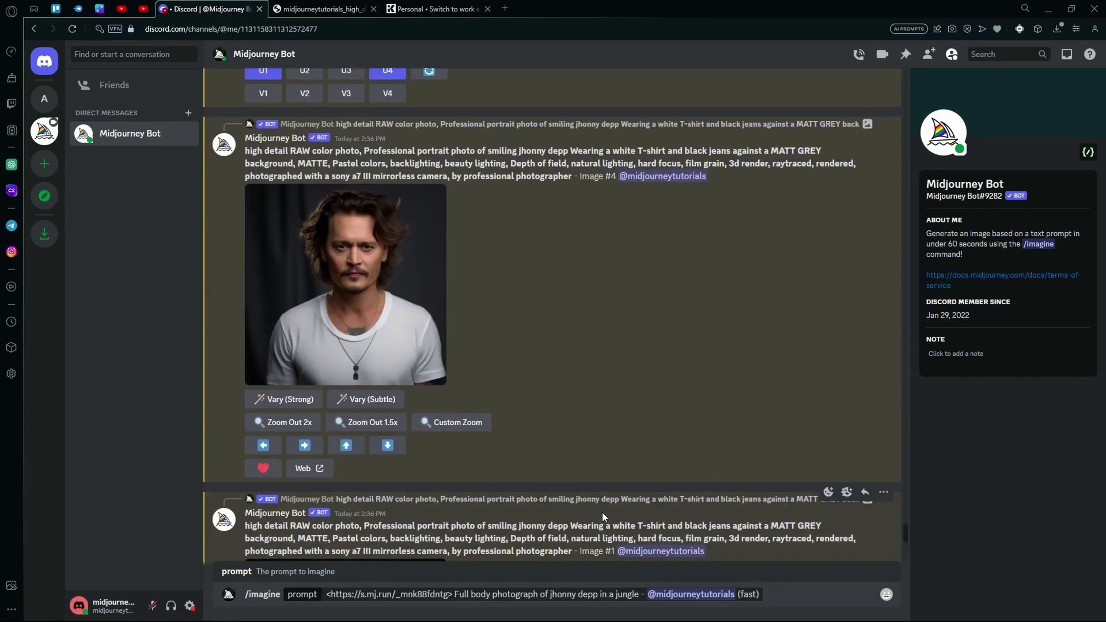
click(639, 594)
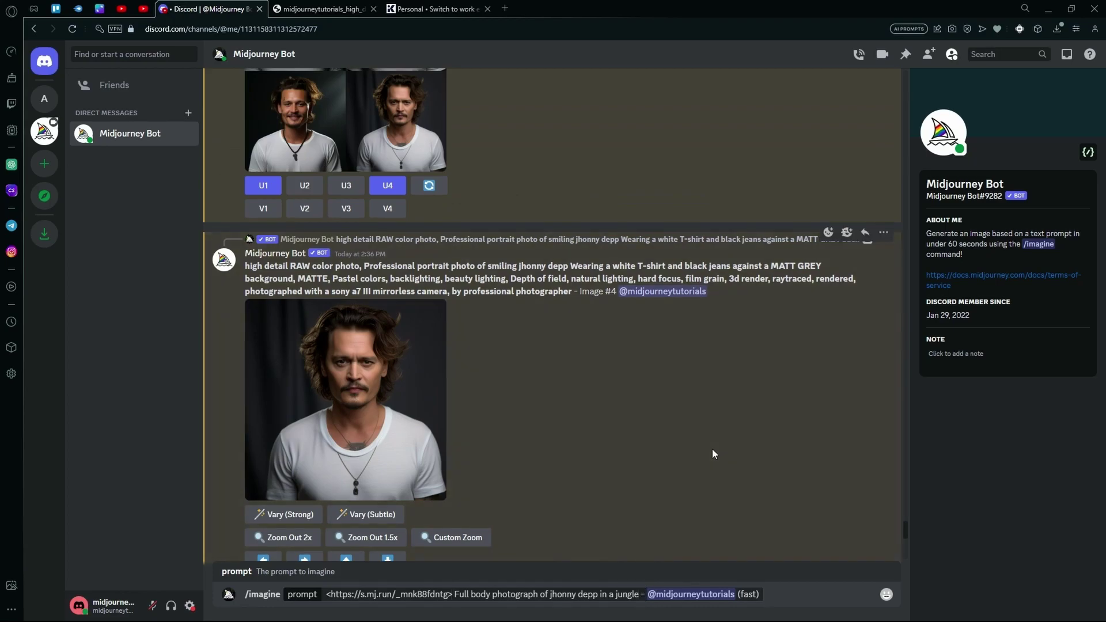
Step: Append 'wearing a white t-shirt and black jeans, Jungle background Full body cinema photography' and submit
text(, wearing a white t- shirt and black jeans,)
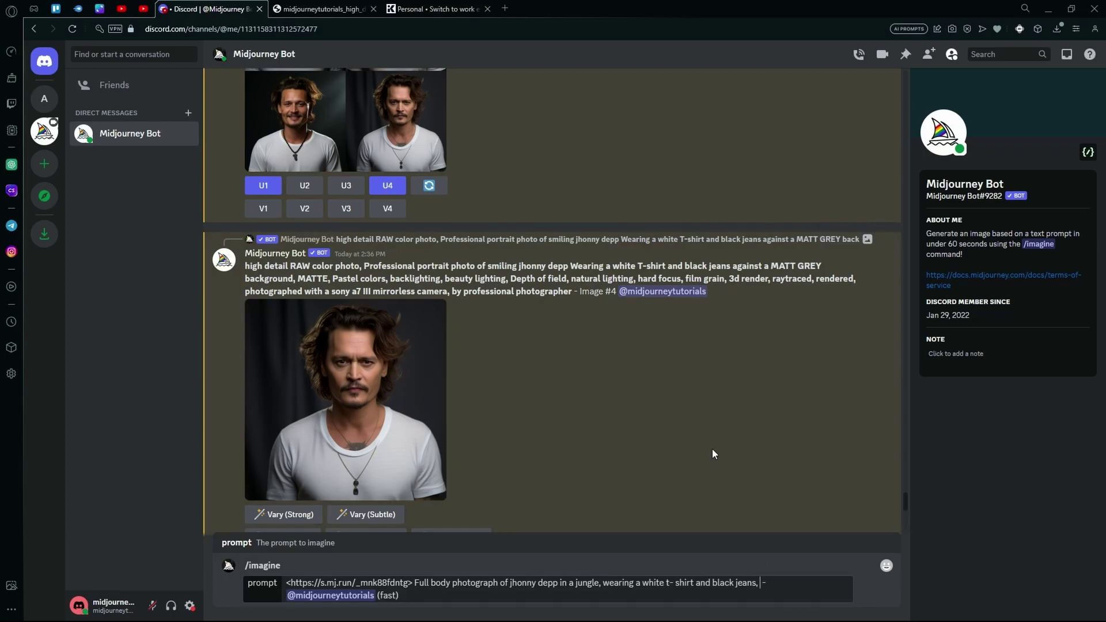
text(Jungle background)
text(Full body imag )
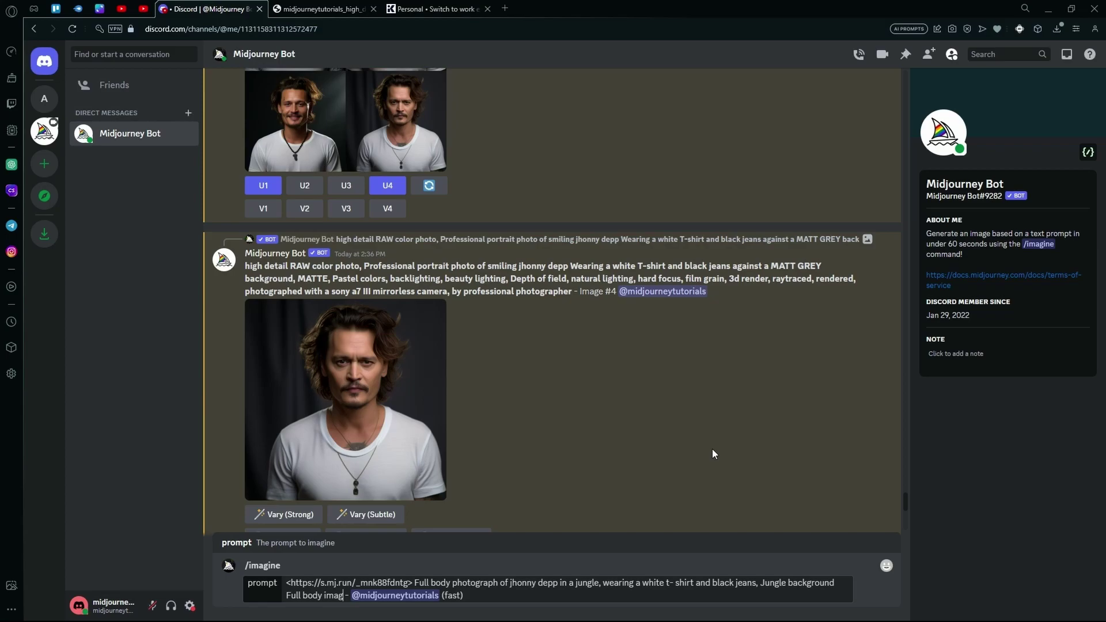
text(e)
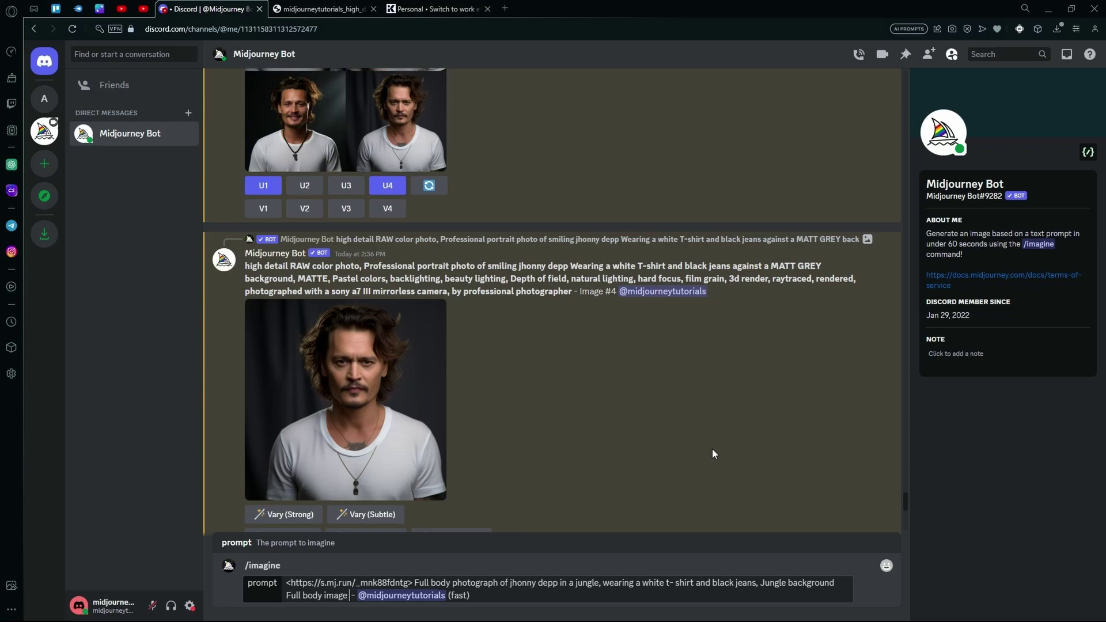
key(BackSpace)
key(BackSpace)
key(BackSpace)
key(BackSpace)
key(BackSpace)
key(BackSpace)
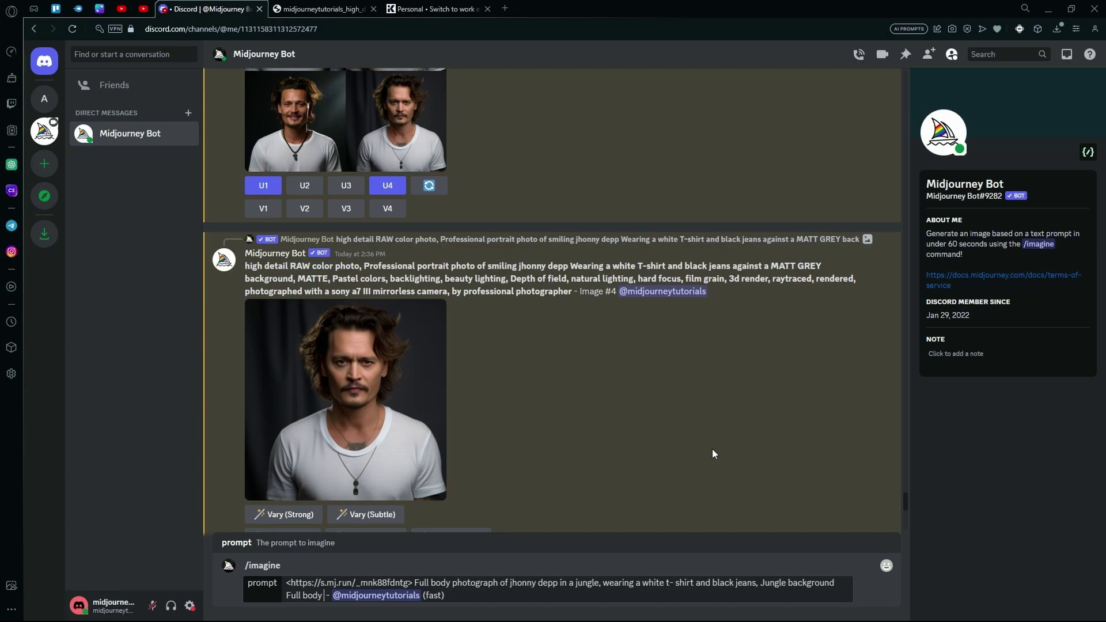
text(cinema photography)
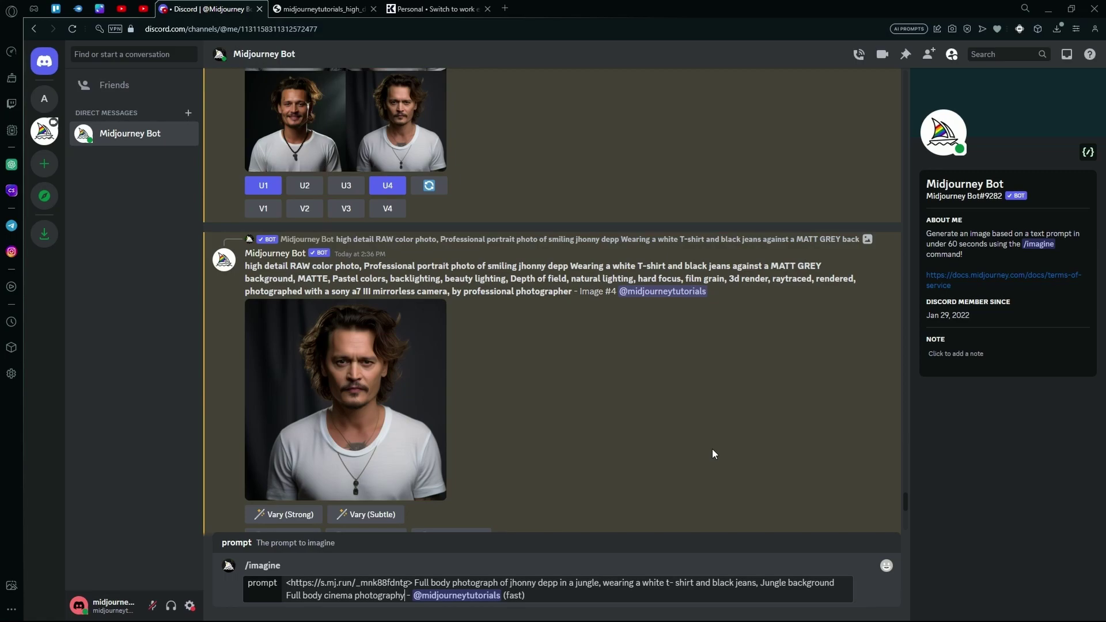
key(Return)
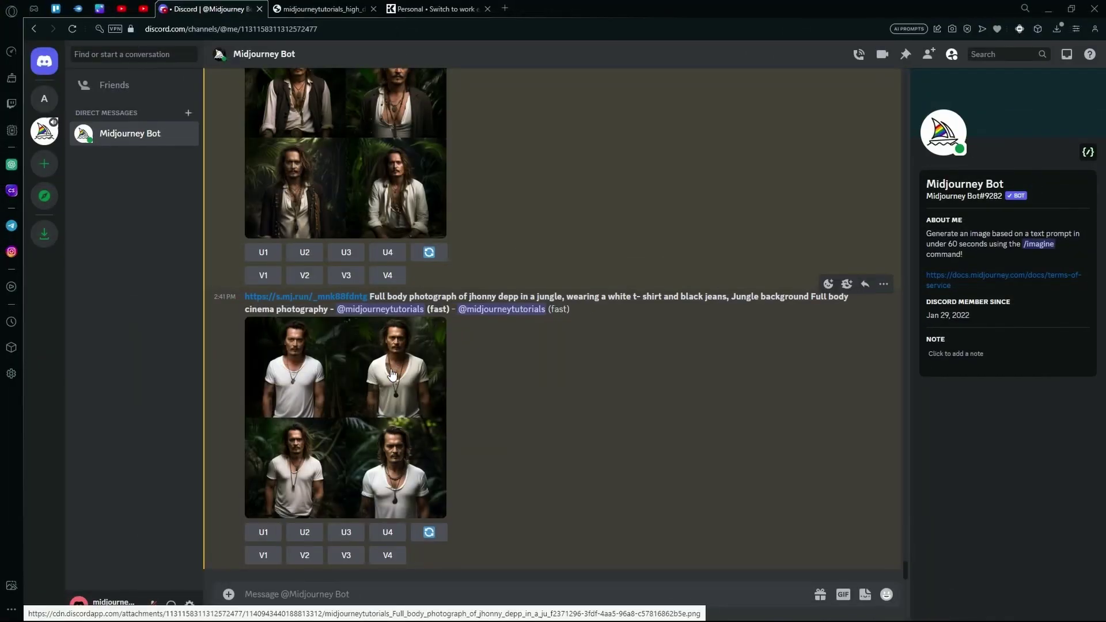
Step: Preview the jungle grid, apply Zoom Out 2x to the white T-shirt portrait, and upscale jungle image #3
click(392, 374)
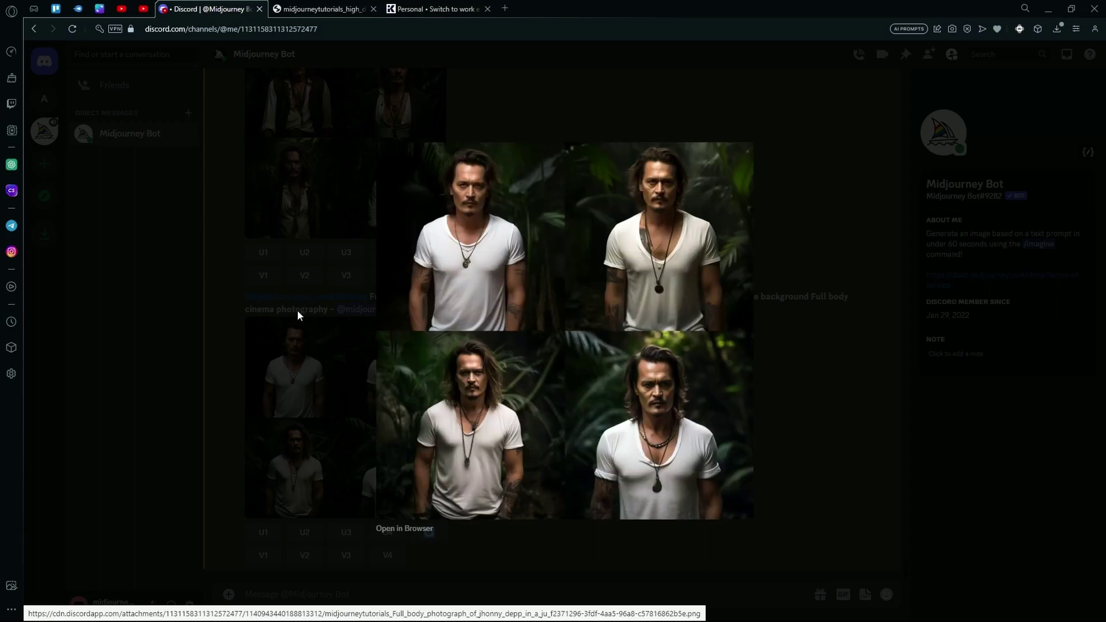
click(303, 340)
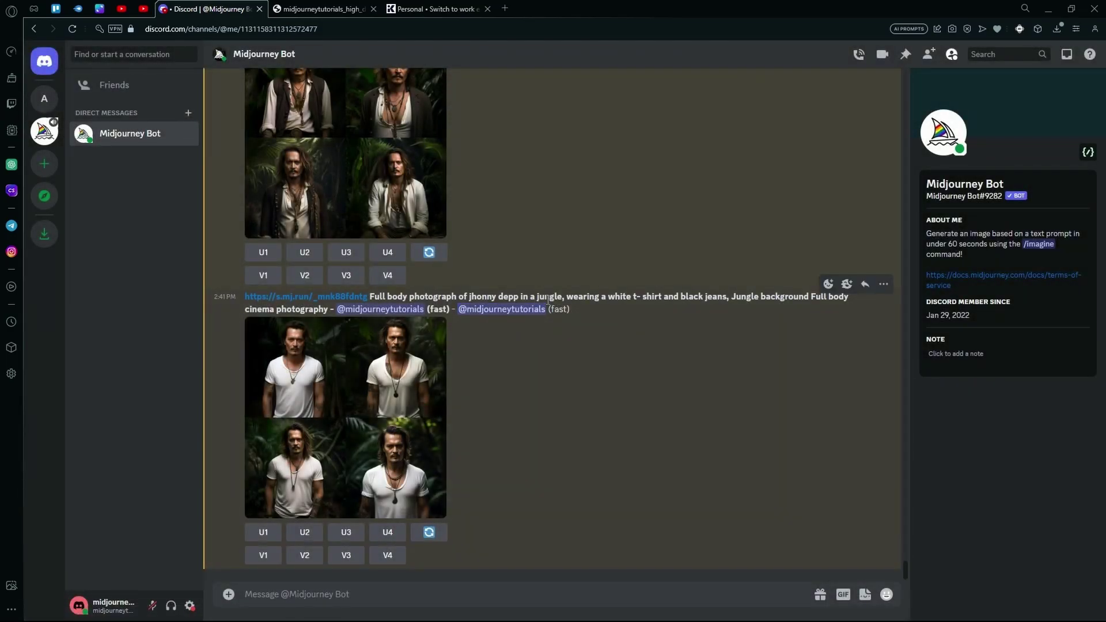
scroll(576, 351, up, 15)
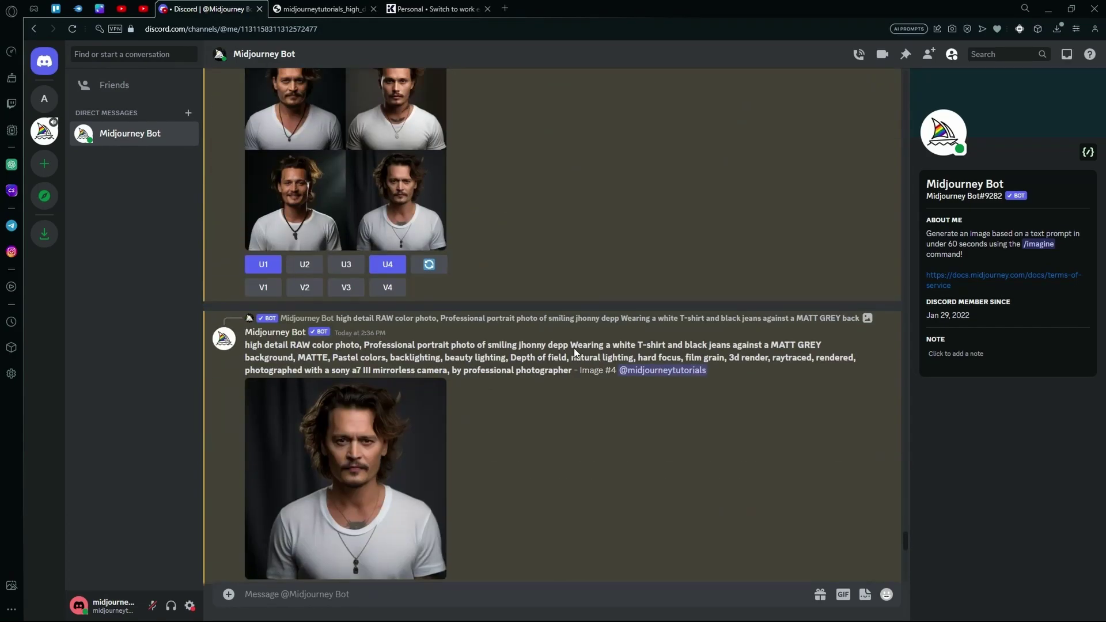
scroll(574, 348, down, 4)
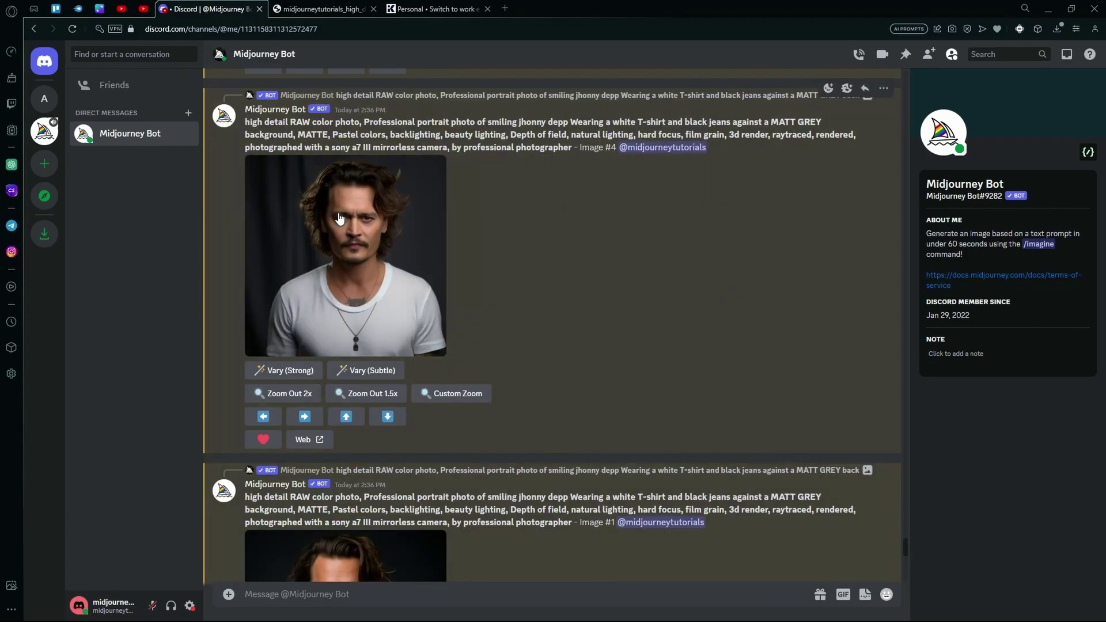
scroll(514, 323, down, 1)
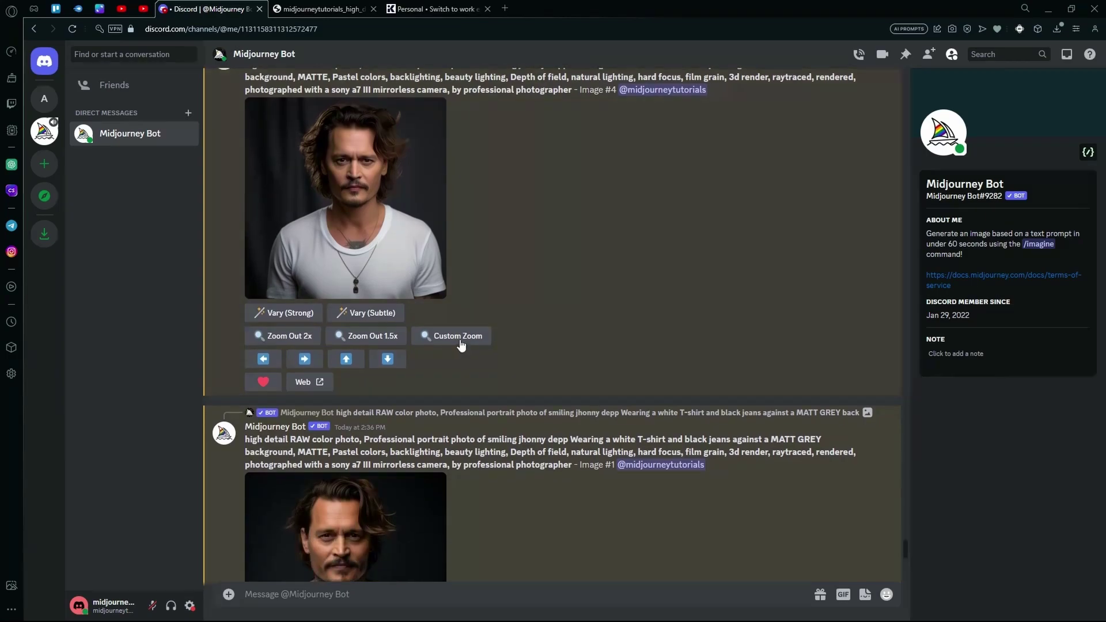
click(305, 340)
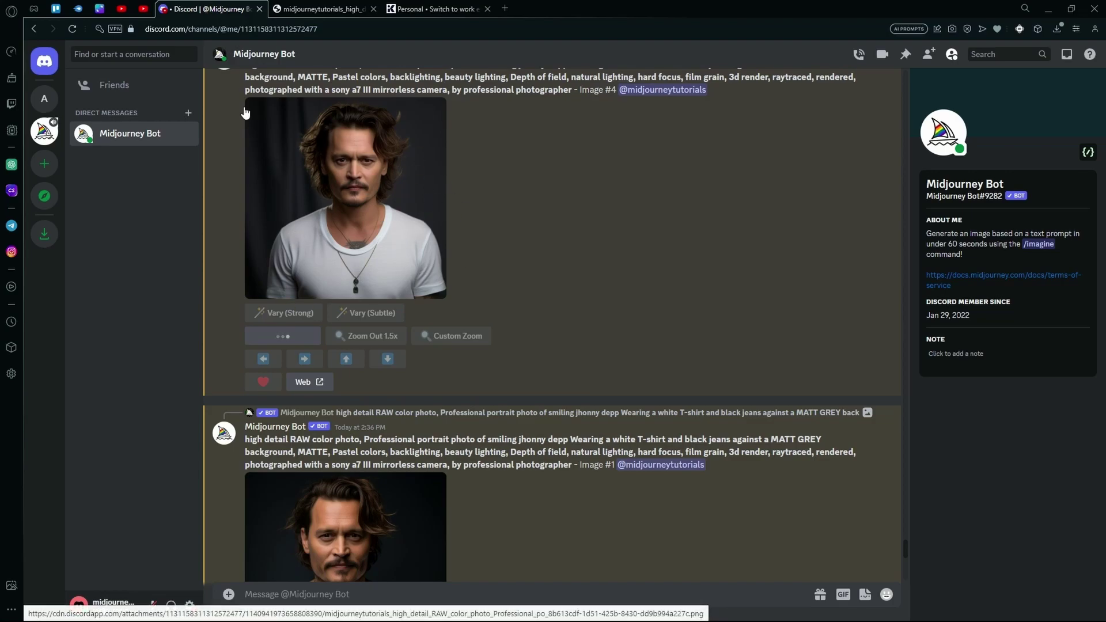
scroll(418, 220, down, 4)
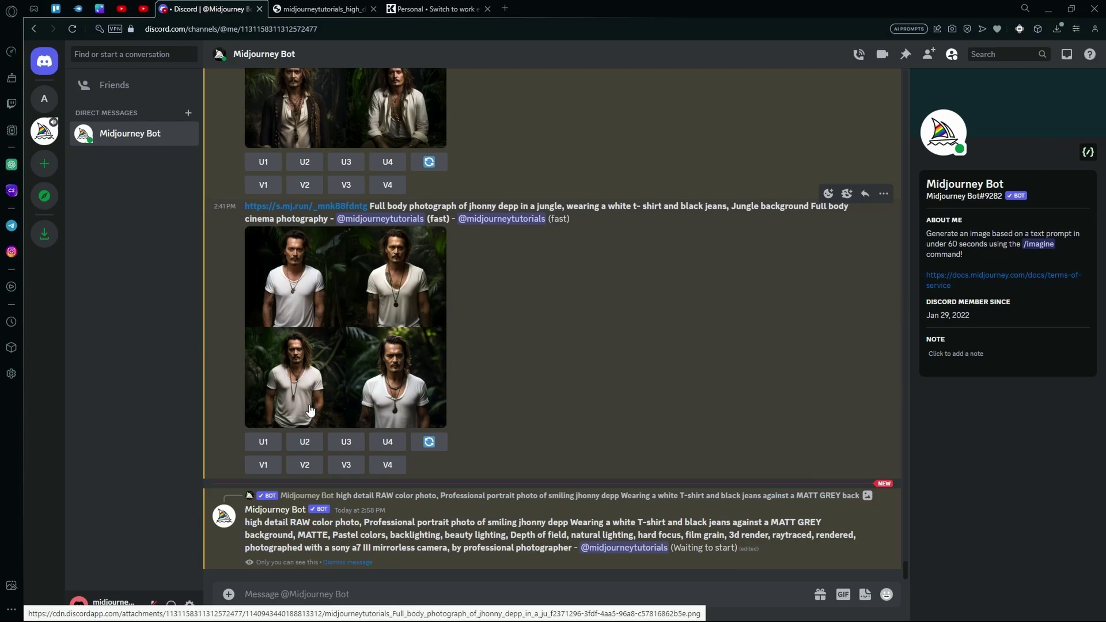
click(347, 443)
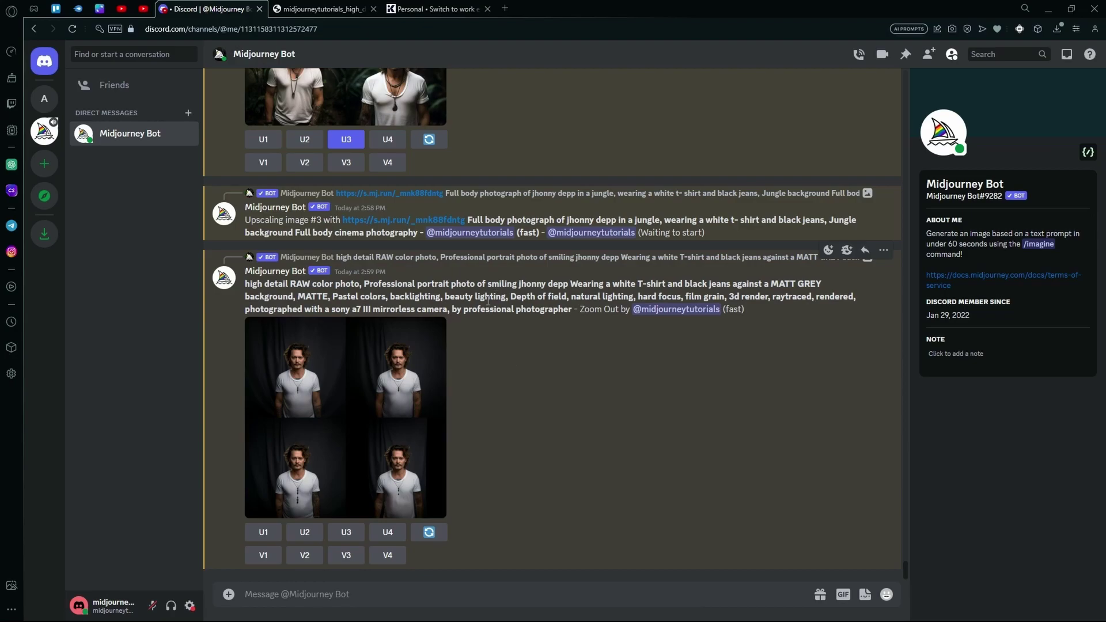
Step: After previewing the zoomed-out grid, upscale image 2 (U2) and request a 2x Zoom Out of it
click(393, 349)
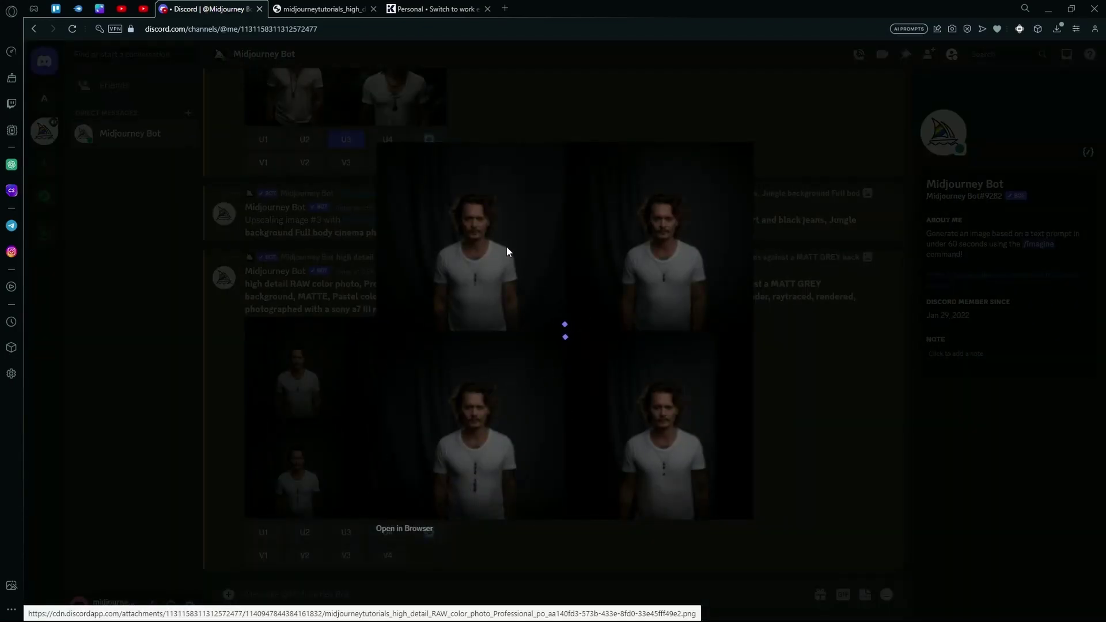
click(302, 289)
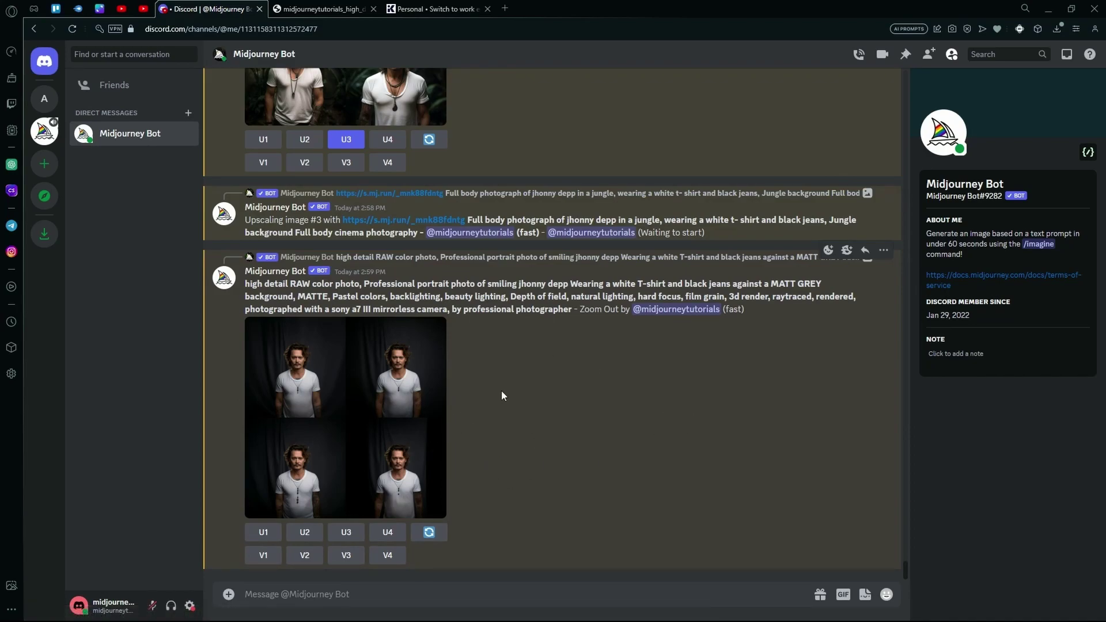
click(312, 528)
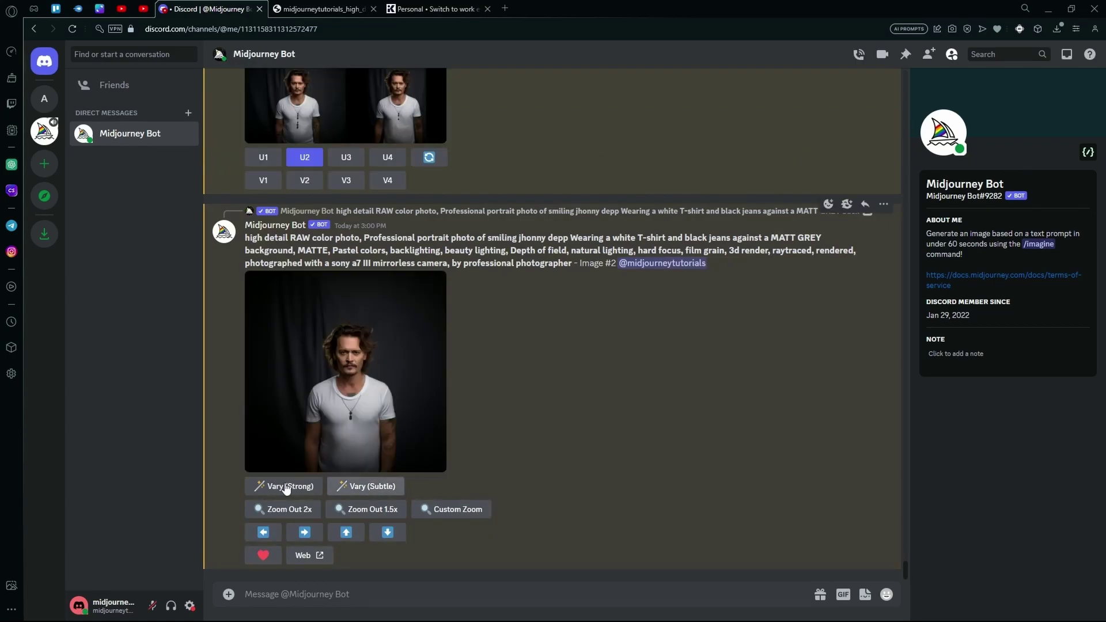
click(284, 509)
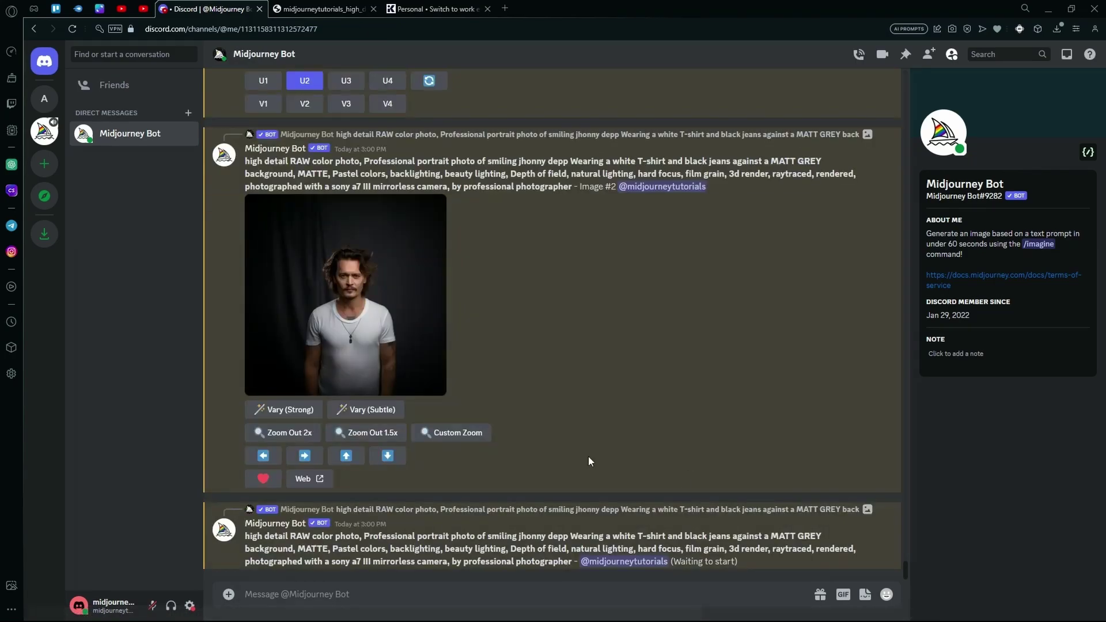